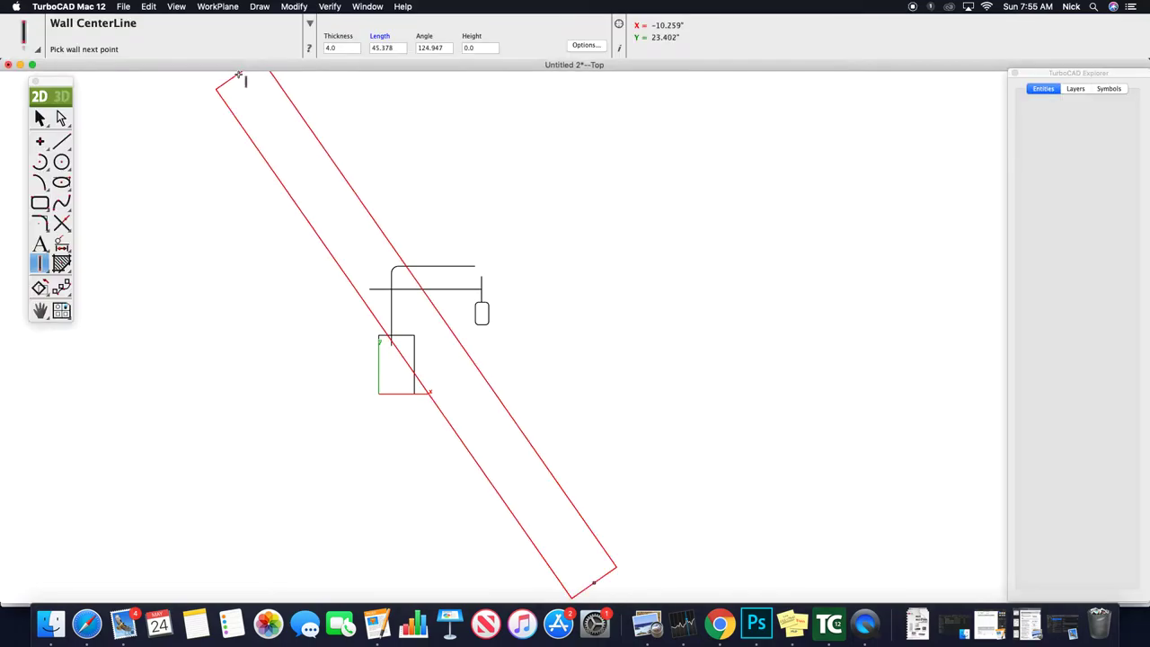
- Cancel the unfinished Wall CenterLine and close the TurboCAD Explorer panel
key("Escape")
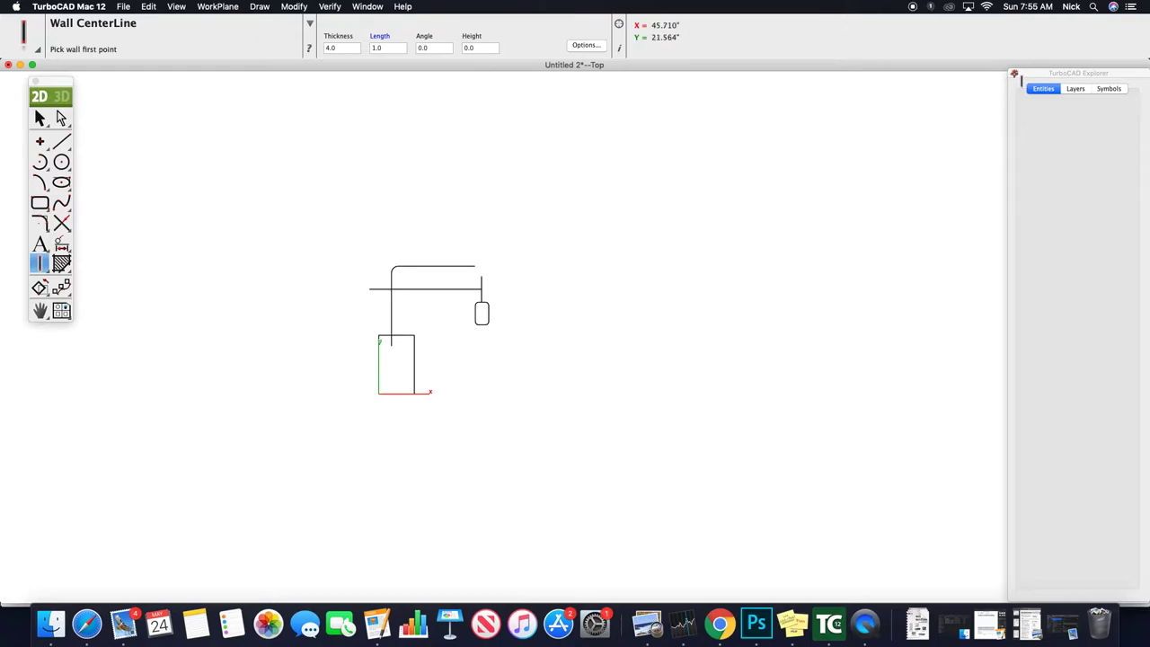
left_click(1015, 73)
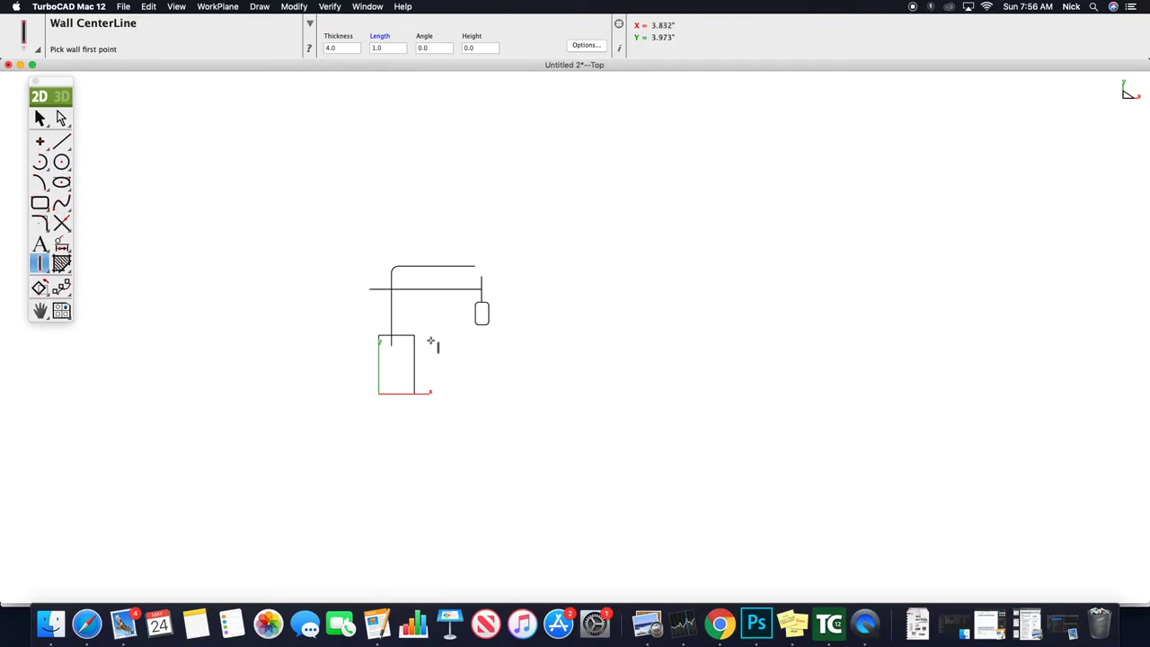
- Switch to the Select tool and pick the tall rectangle, zooming in on the schematic
left_click(40, 118)
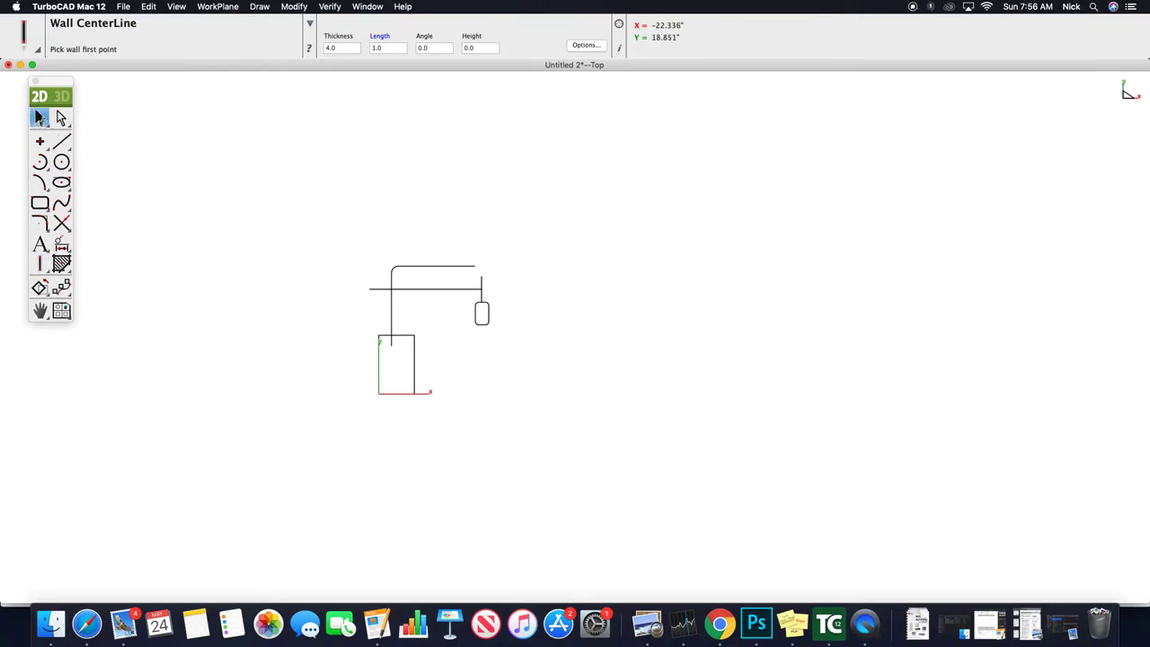
scroll(407, 377, "up", 5)
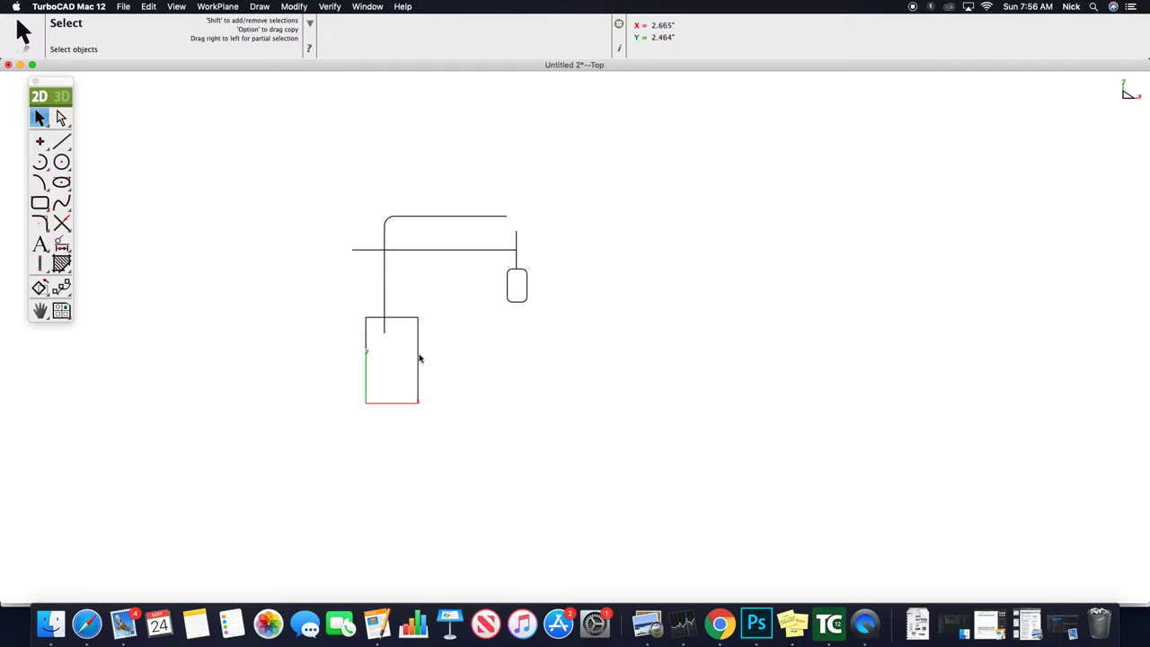
left_click(419, 355)
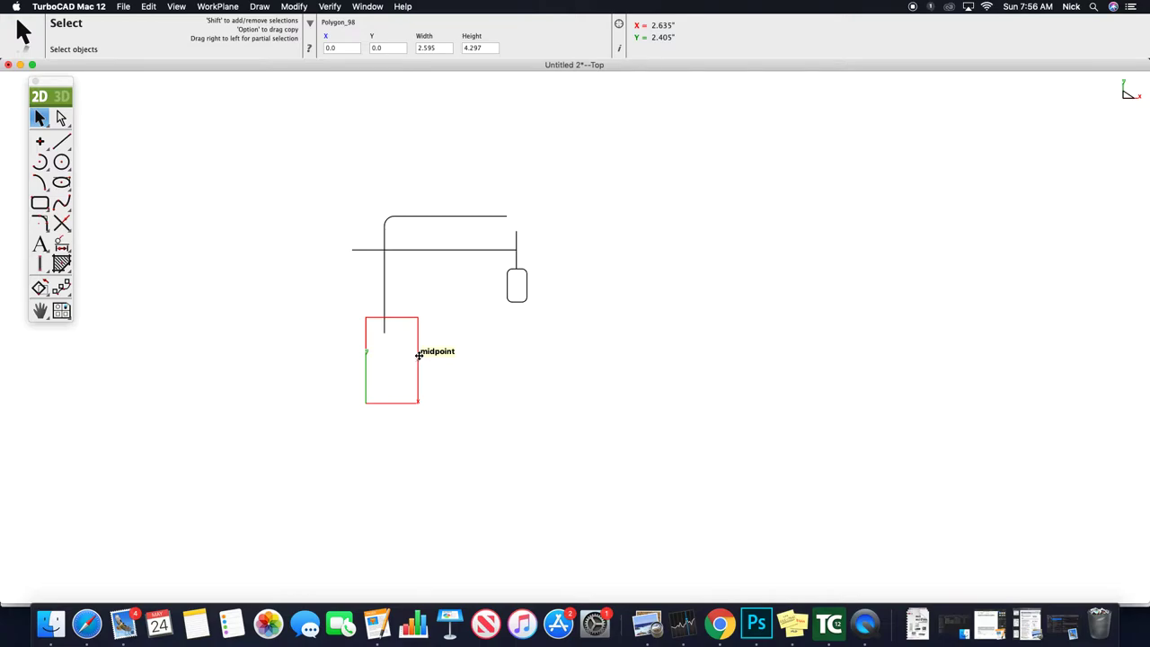
scroll(419, 355, "up", 1)
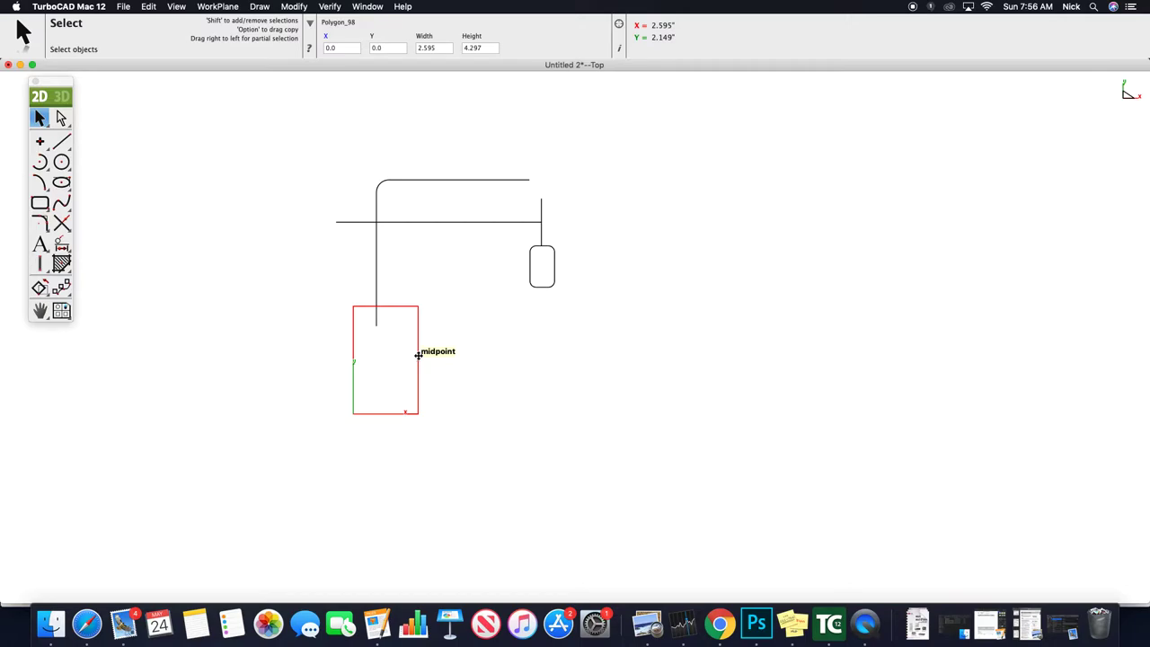
- Set the tall rectangle's outline to Blue with a 4-pixel weight in the Inspector
double_click(418, 355)
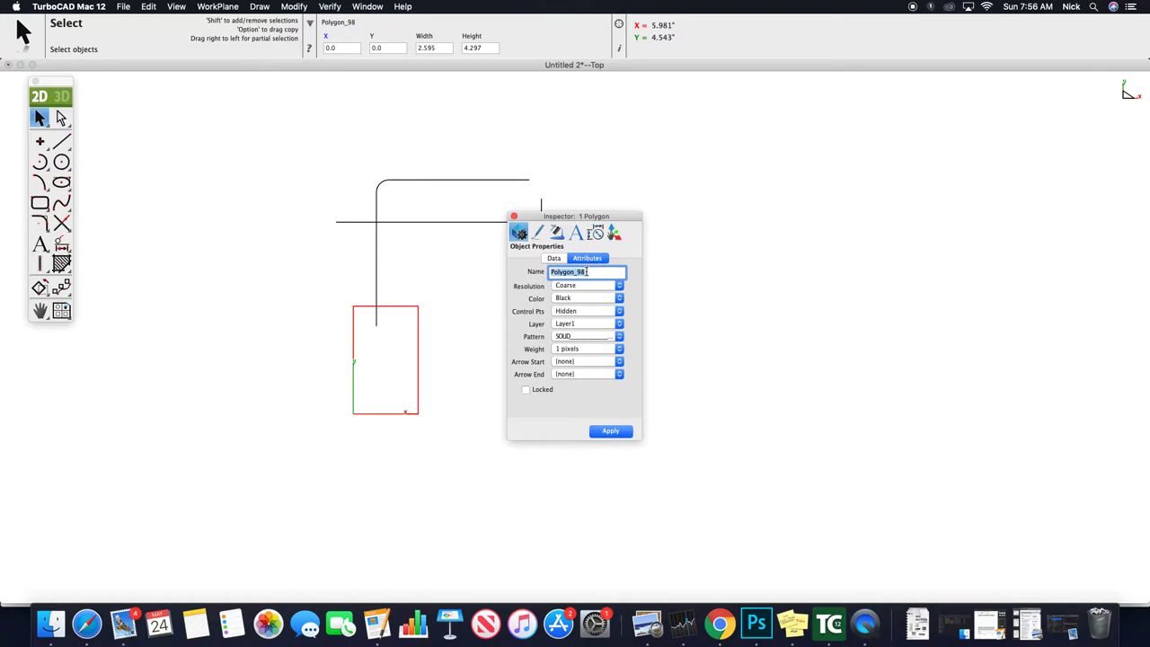
left_click(586, 299)
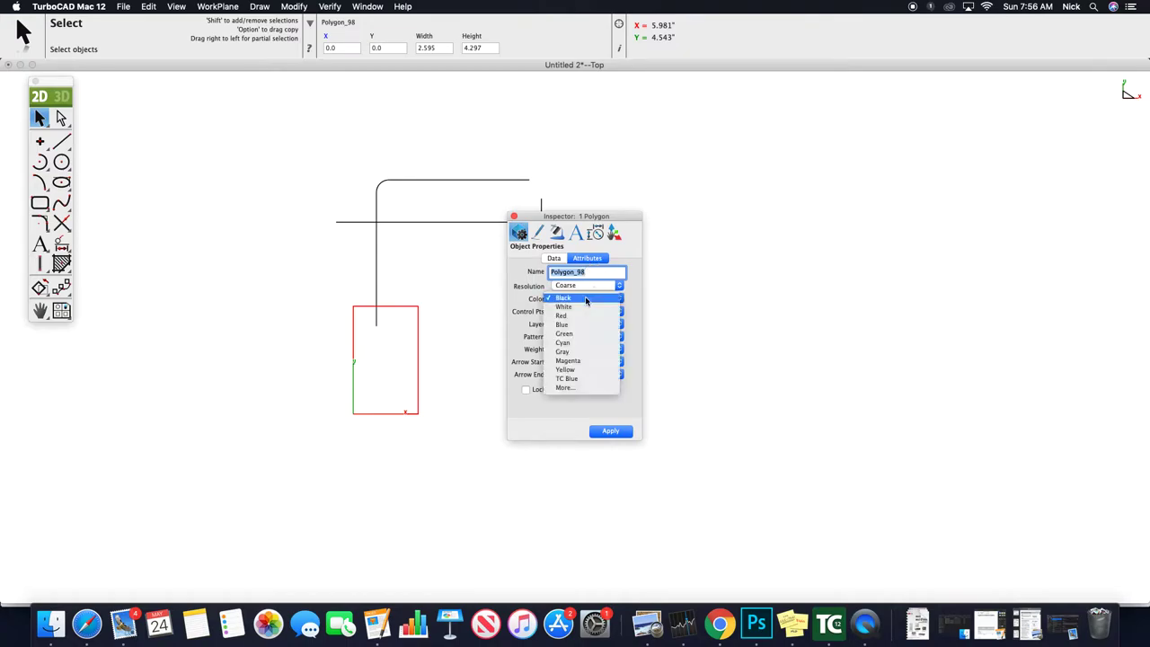
left_click(515, 316)
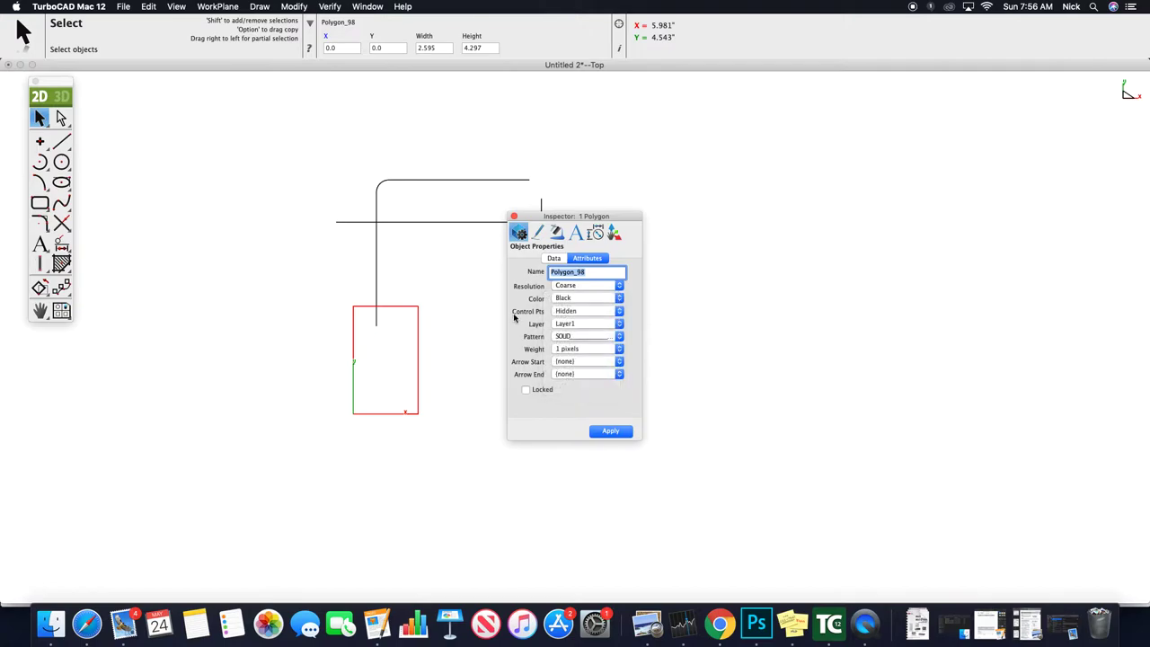
left_click(590, 338)
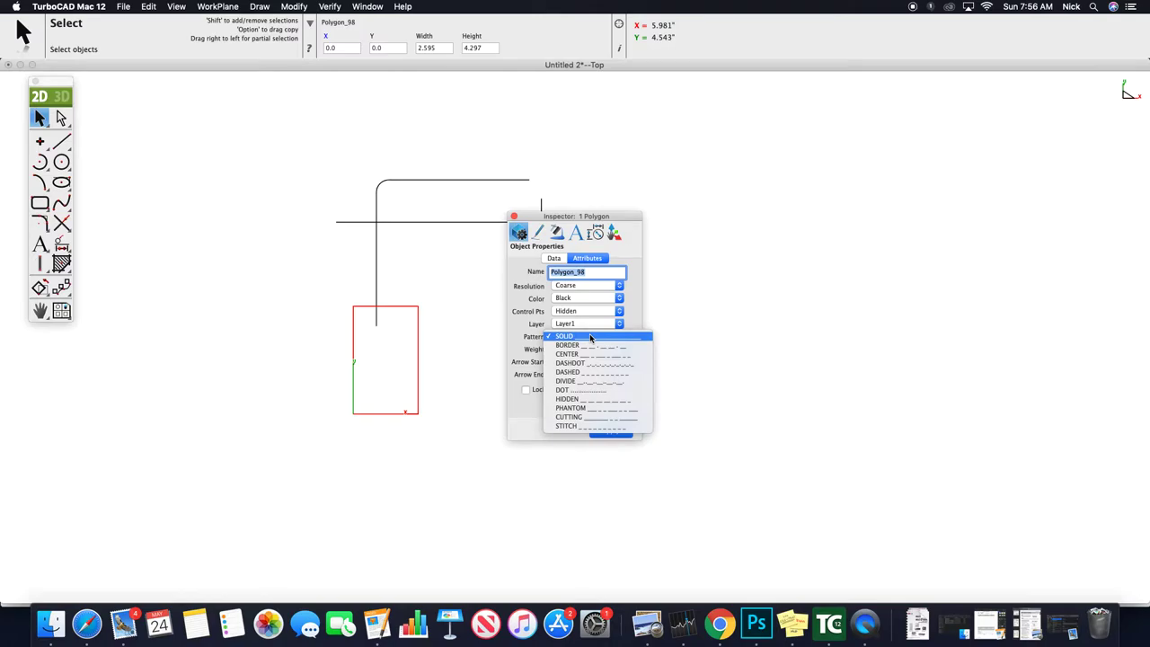
left_click(516, 338)
left_click(582, 350)
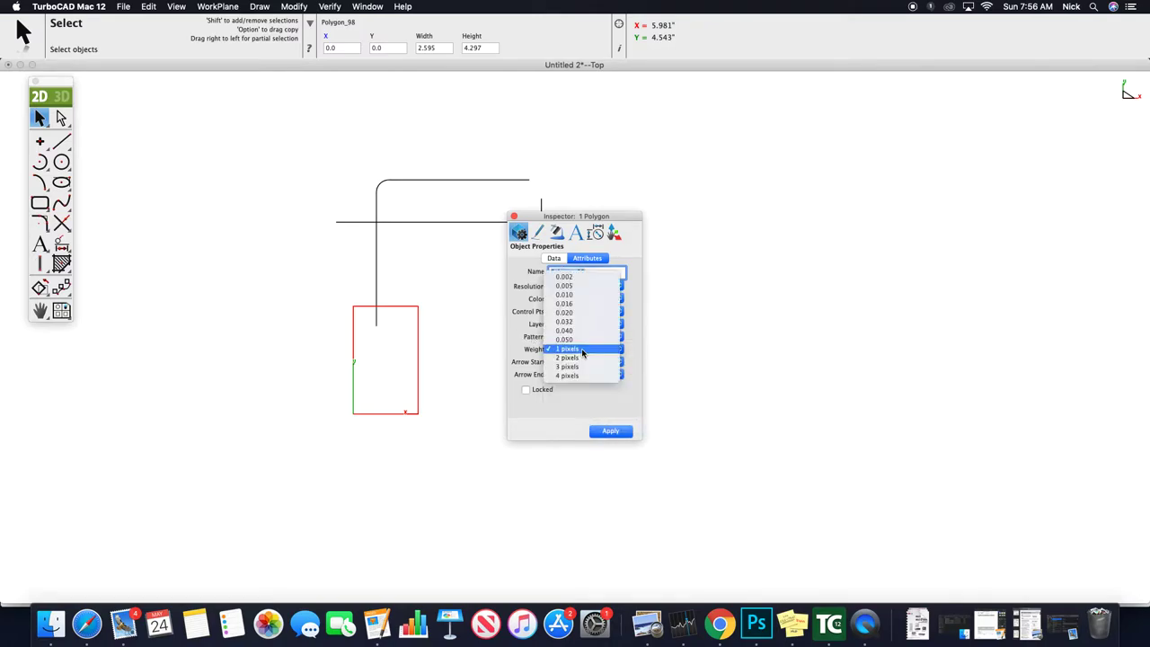
left_click(589, 381)
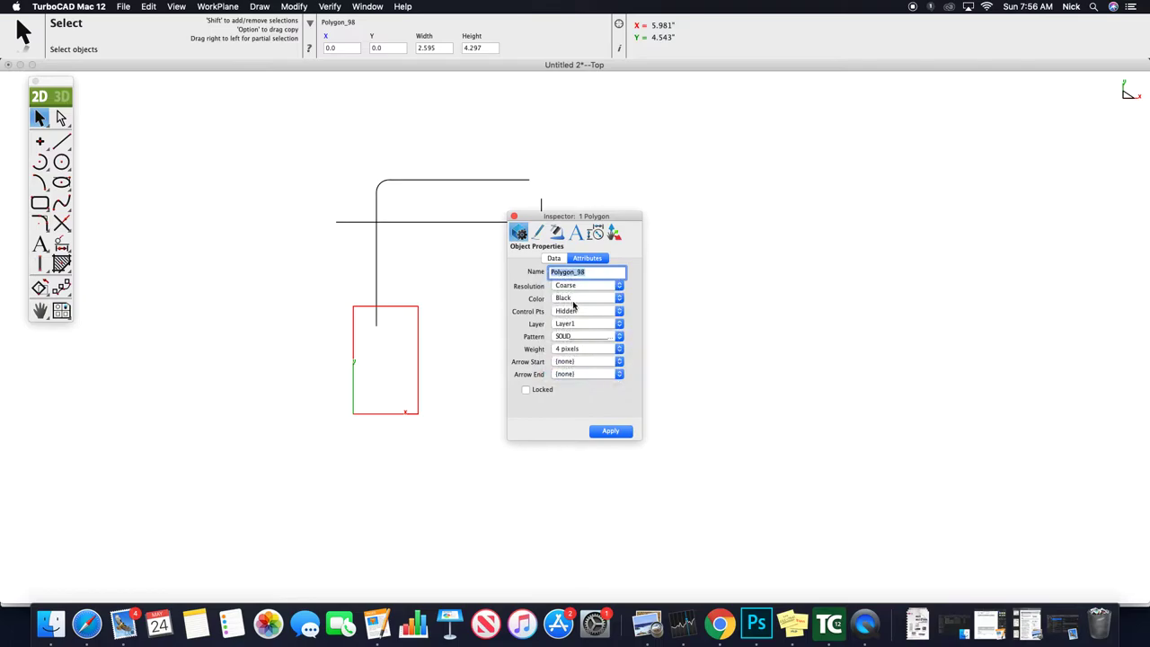
left_click(586, 299)
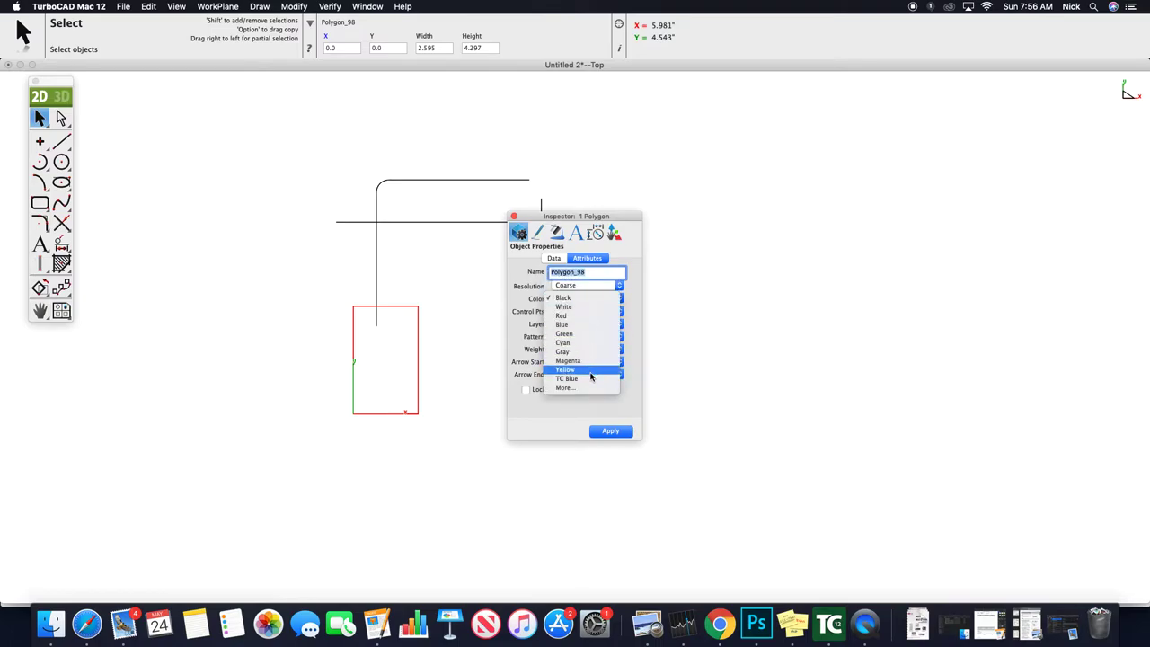
left_click(584, 327)
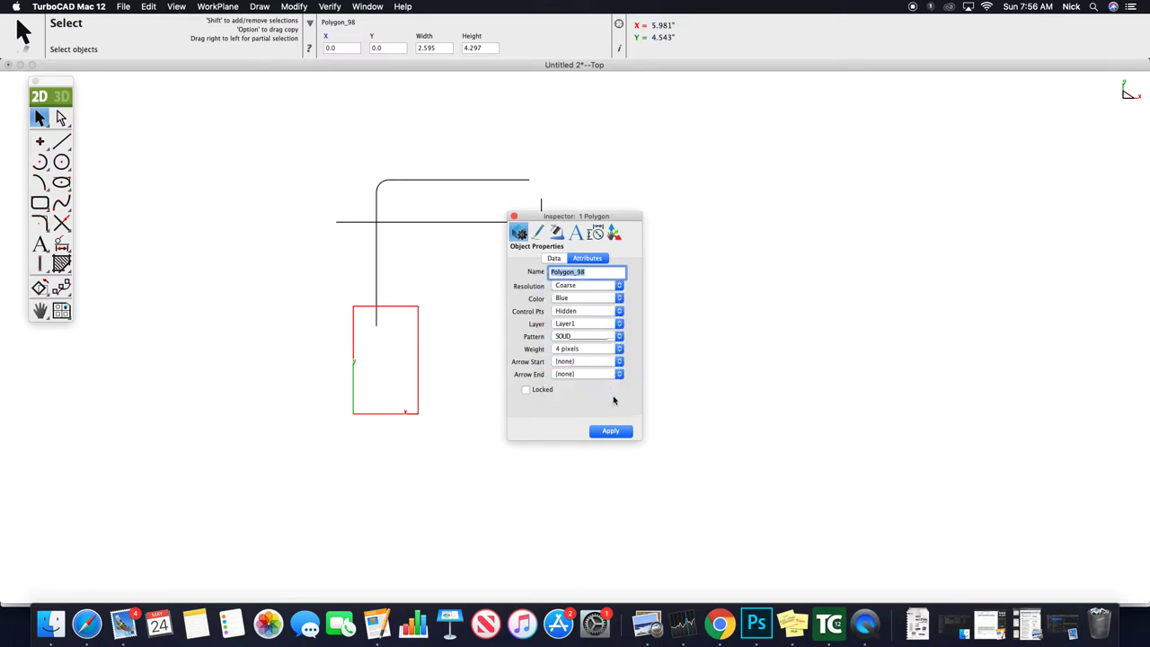
left_click(610, 432)
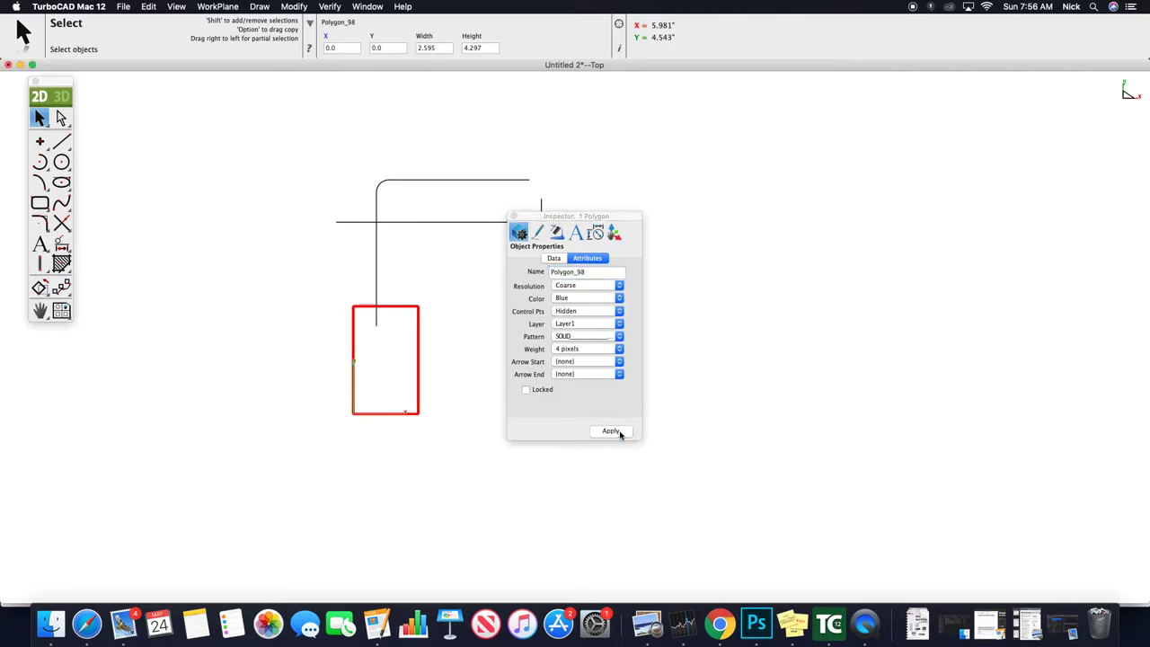
left_click(514, 216)
left_click(481, 282)
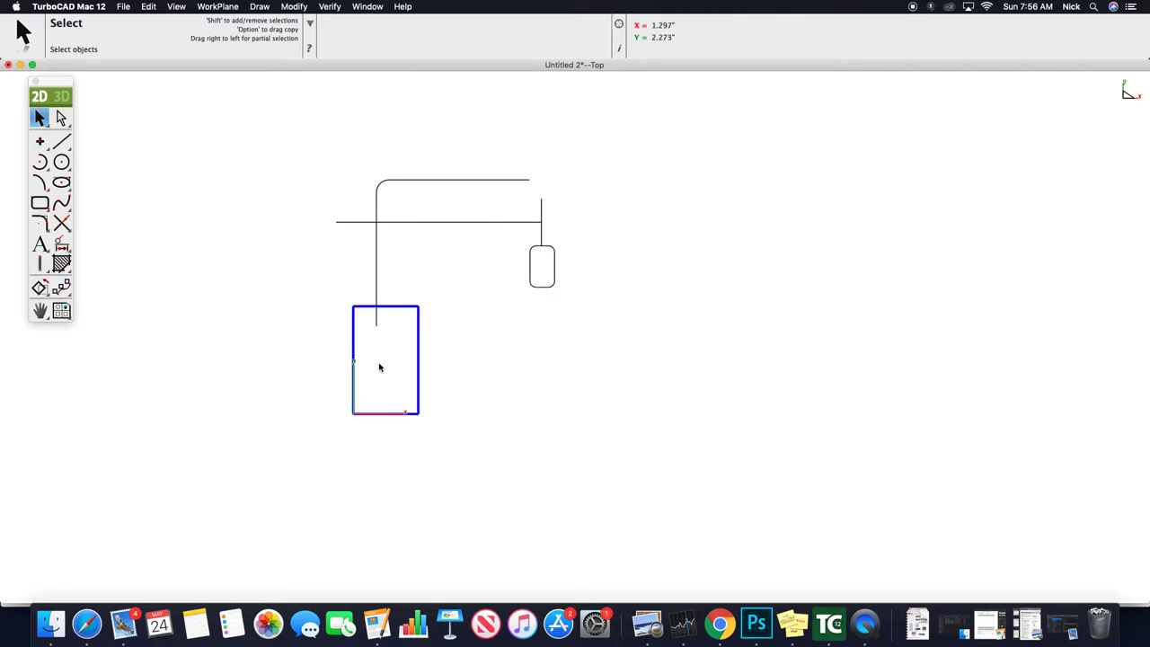
- Give the small rounded rectangle a Blue, 4-pixel outline in the Inspector
left_click(545, 287)
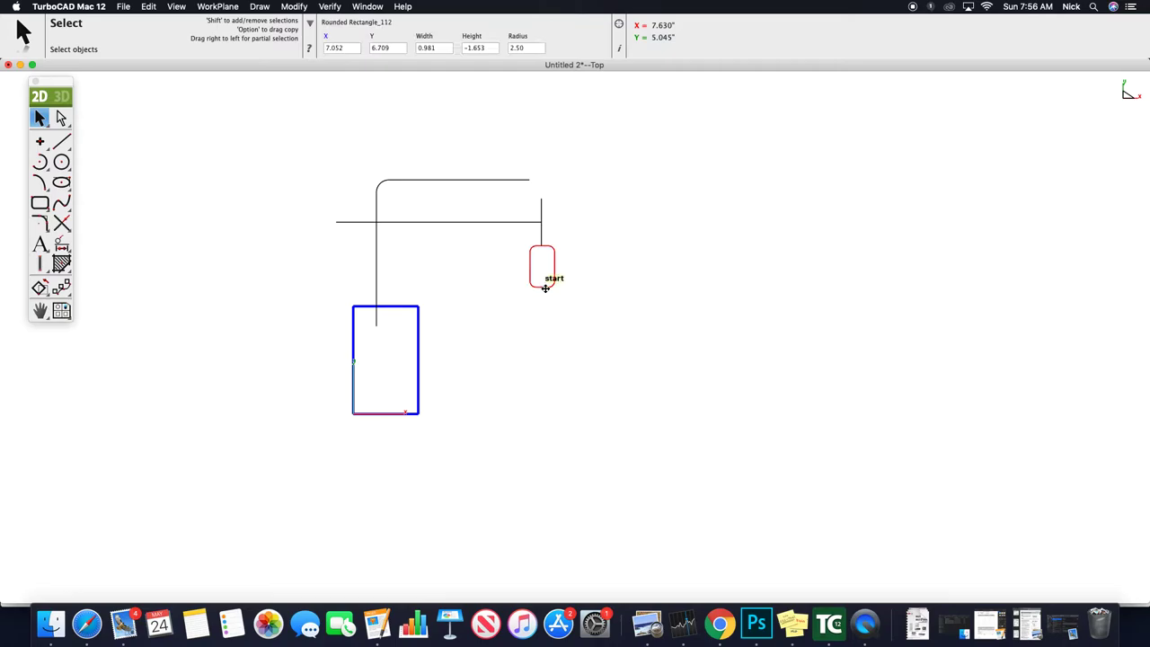
double_click(545, 286)
left_click(581, 300)
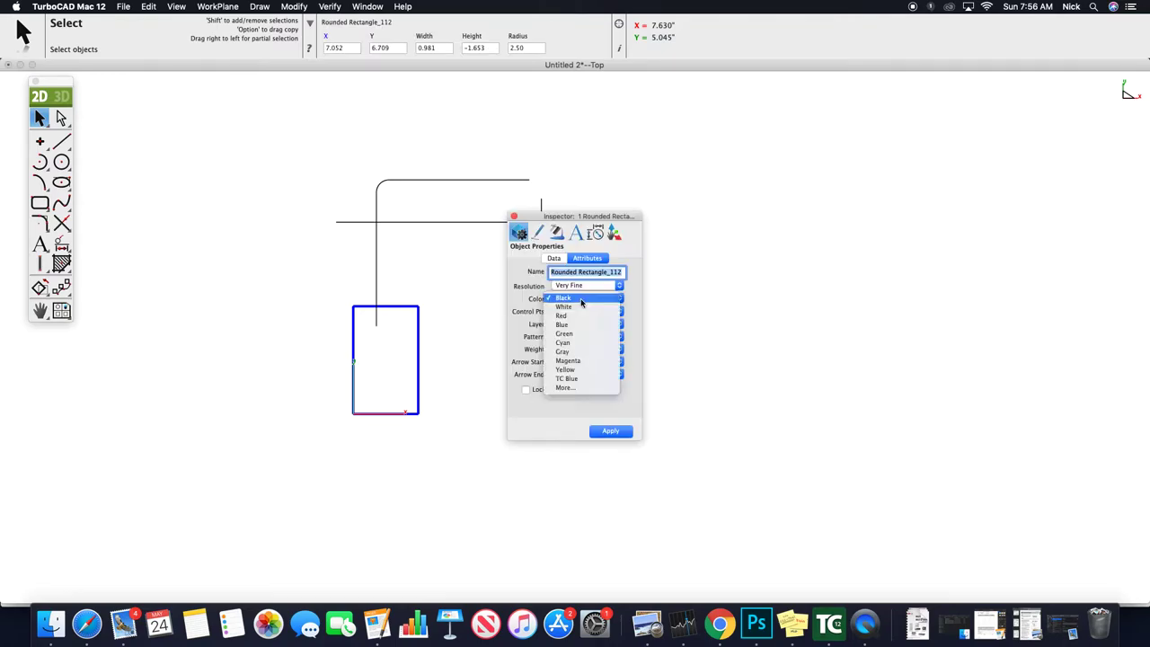
left_click(586, 326)
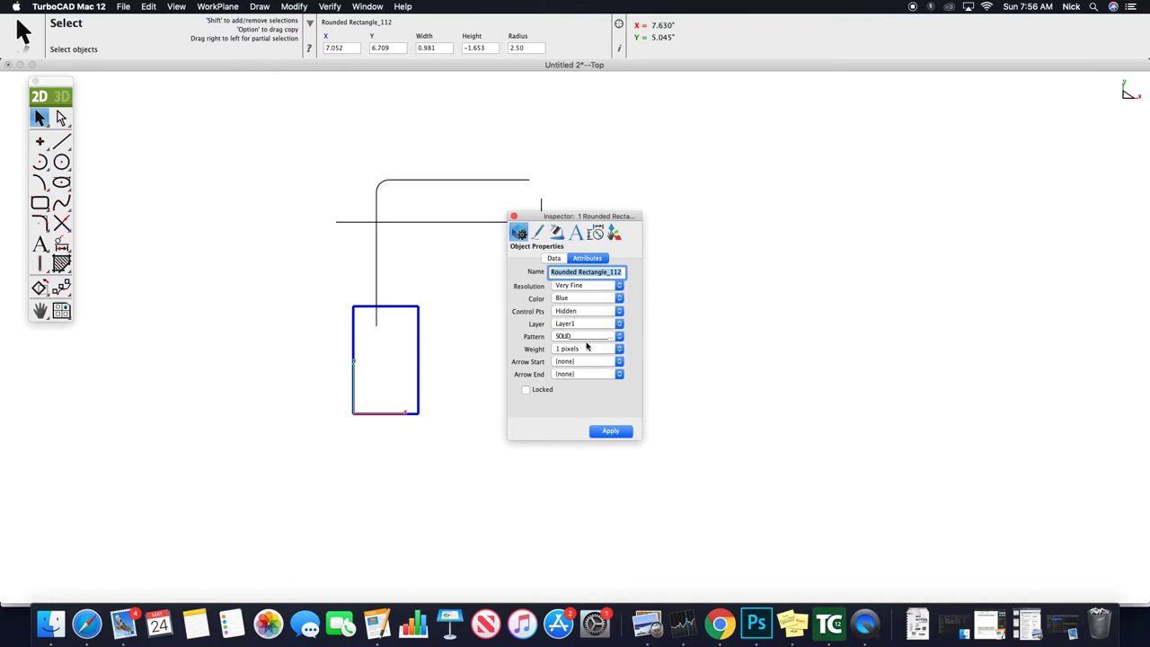
left_click(582, 349)
left_click(584, 375)
left_click(611, 432)
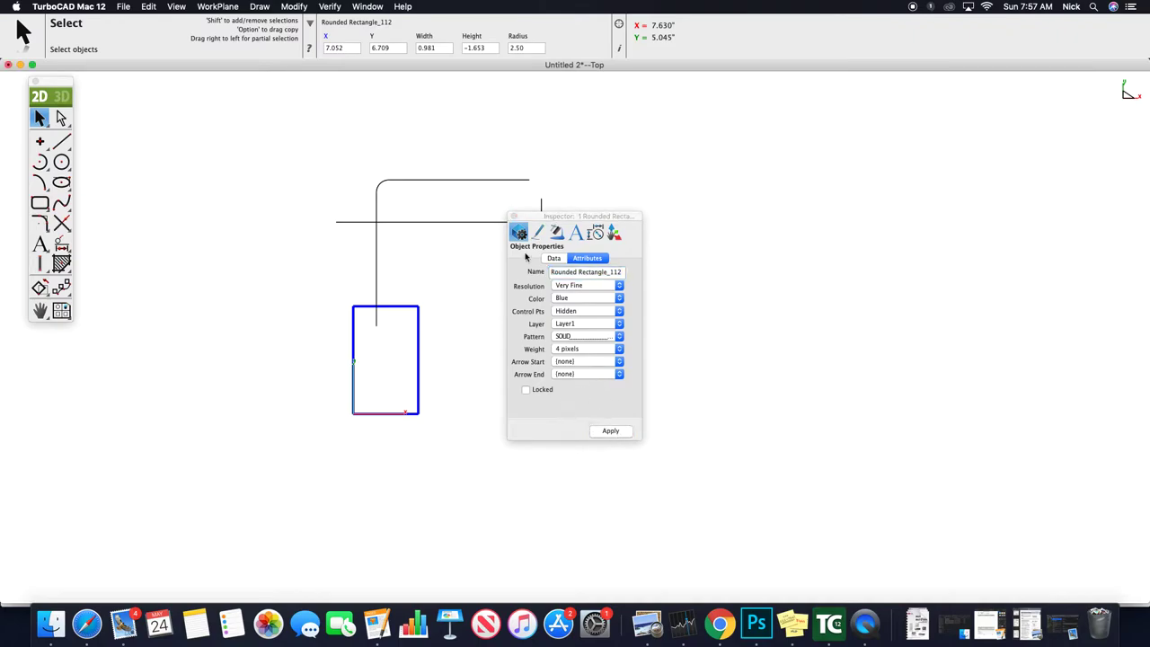
- Apply a Filled Chevron start arrowhead to the vertical line
left_click(376, 263)
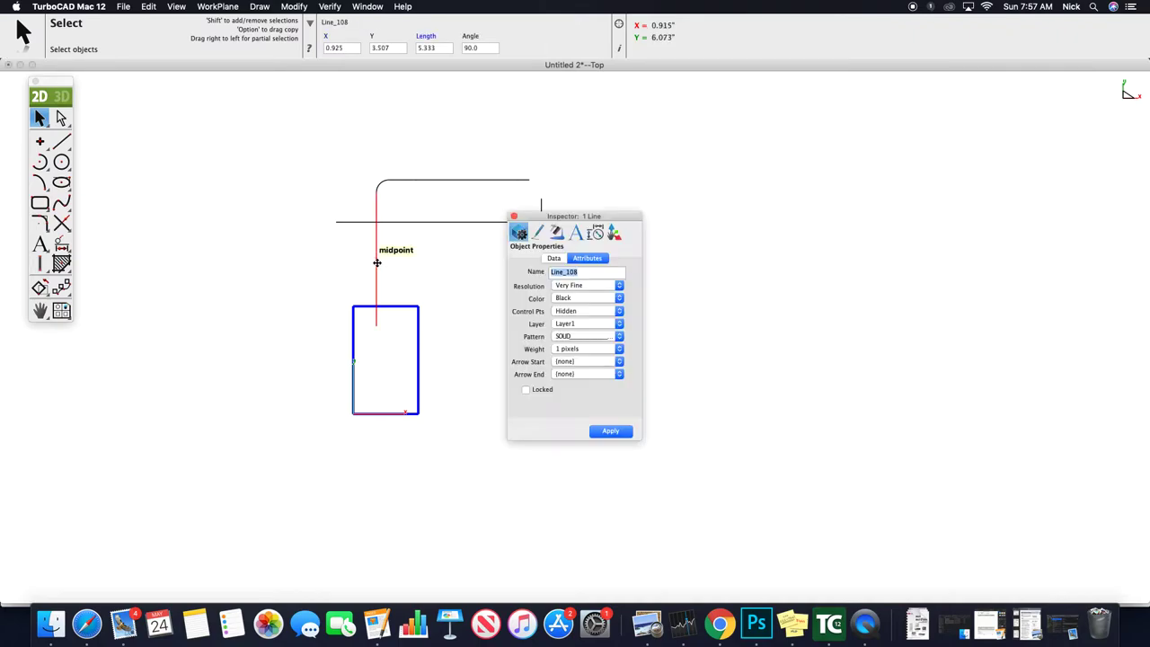
left_click(577, 362)
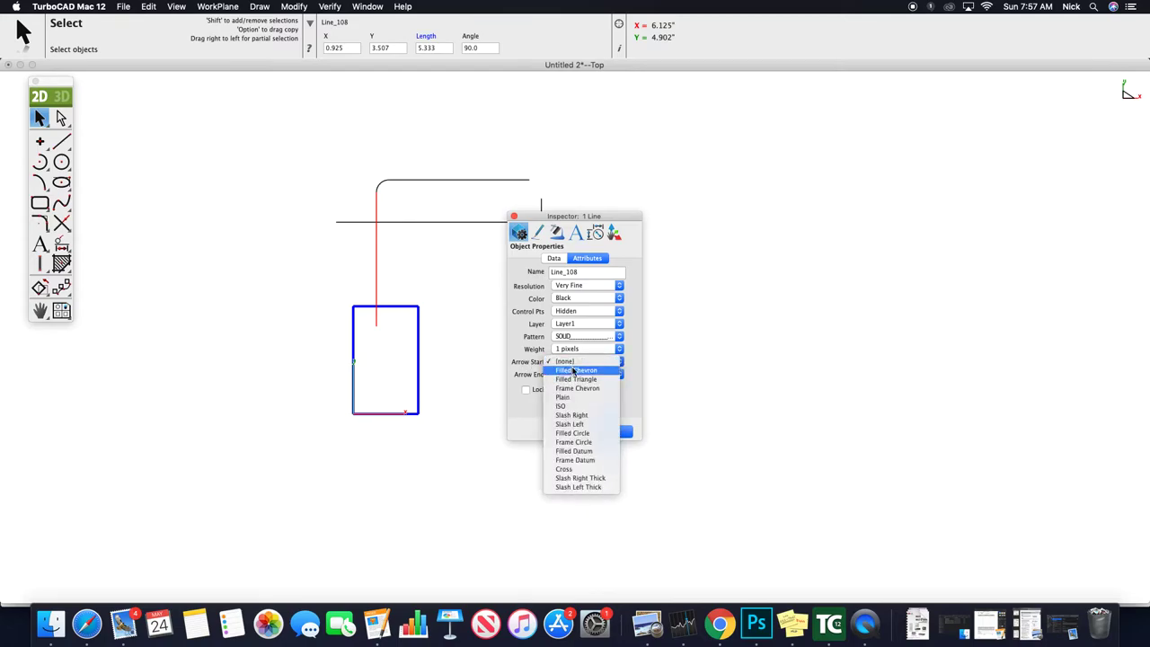
left_click(575, 370)
left_click(606, 431)
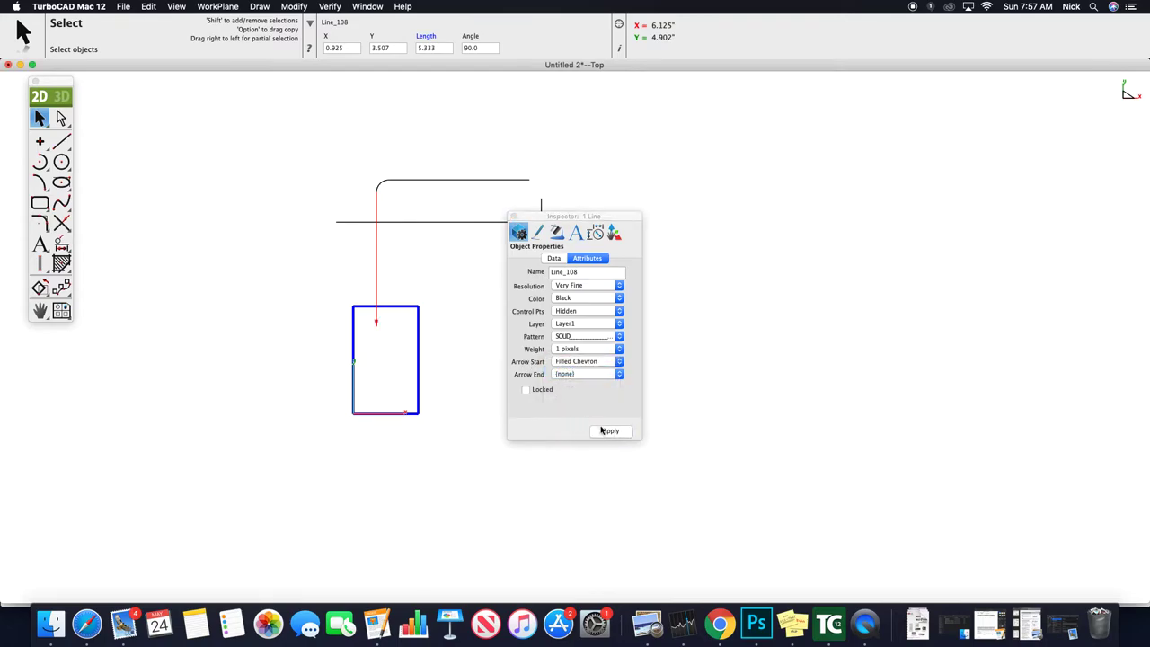
left_click(393, 323)
- Zoom in and out to check the updated schematic
scroll(380, 326, "down", 2)
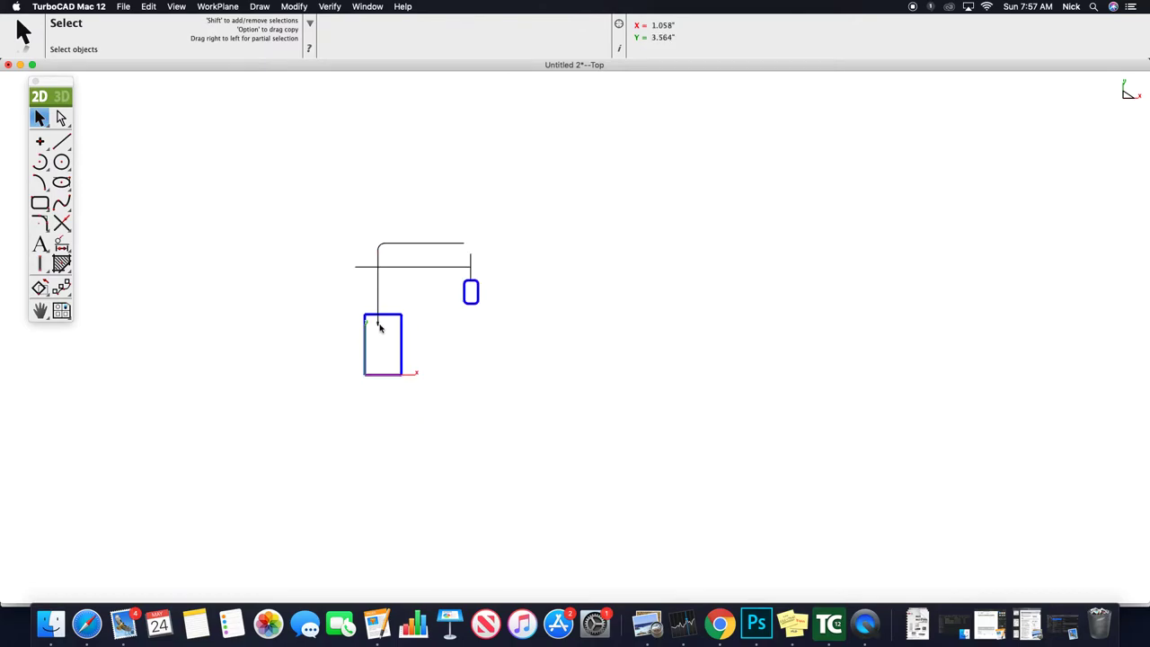
scroll(380, 328, "up", 2)
scroll(381, 329, "up", 2)
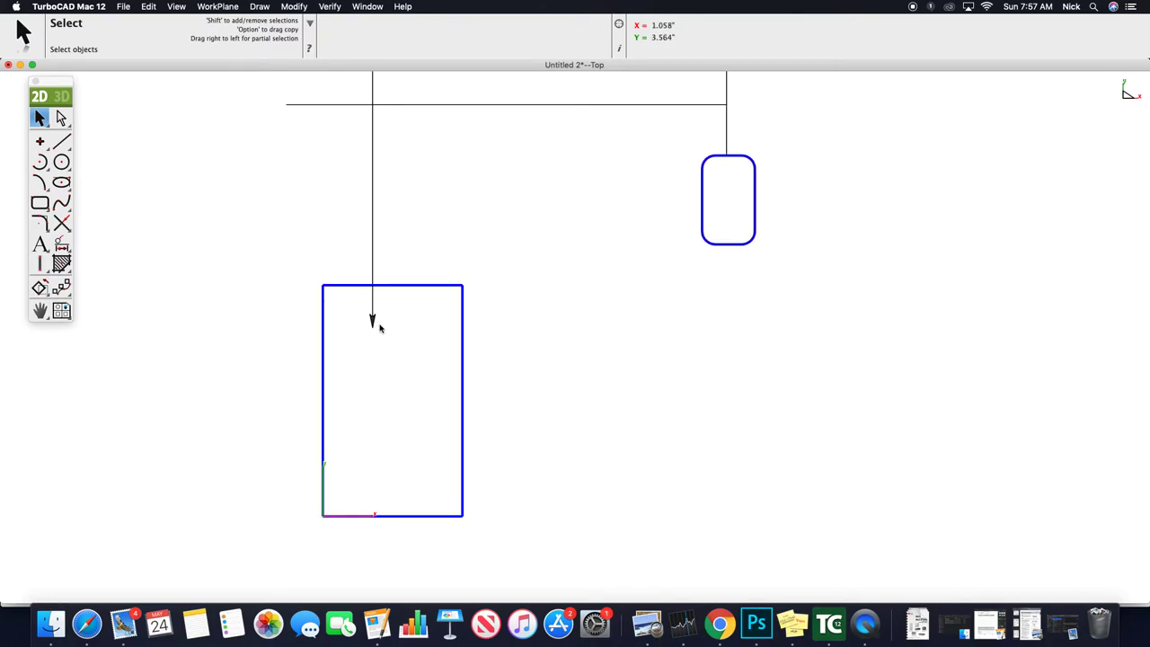
scroll(380, 328, "down", 2)
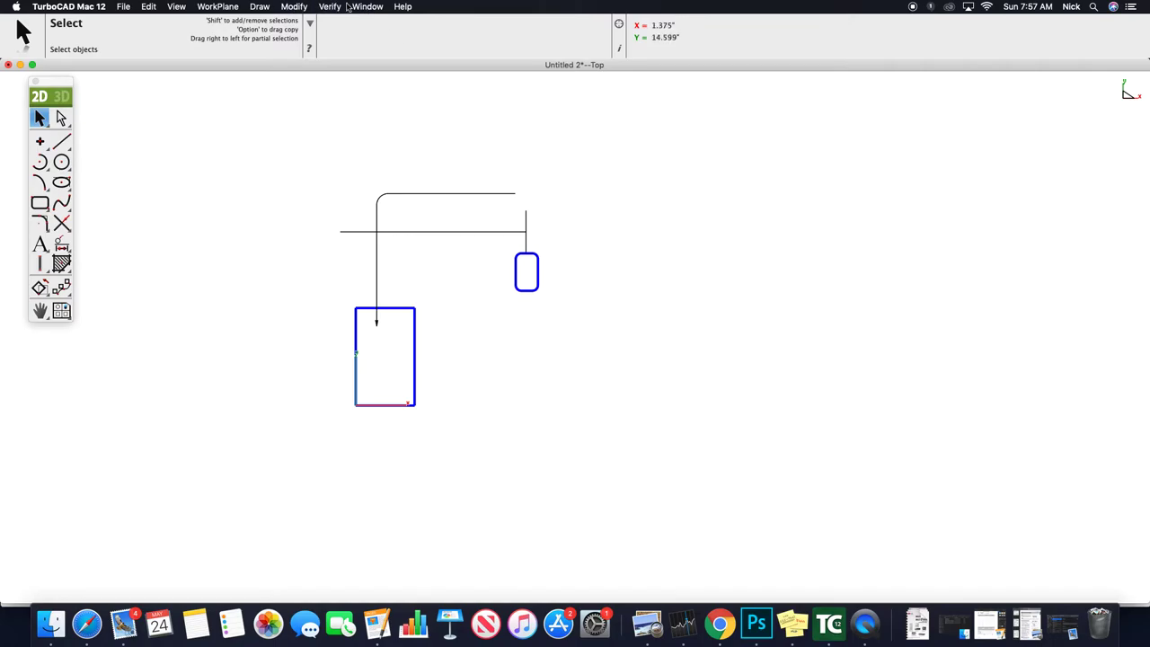
- Open the Window menu listing the available panels
left_click(299, 7)
left_click(299, 8)
left_click(368, 7)
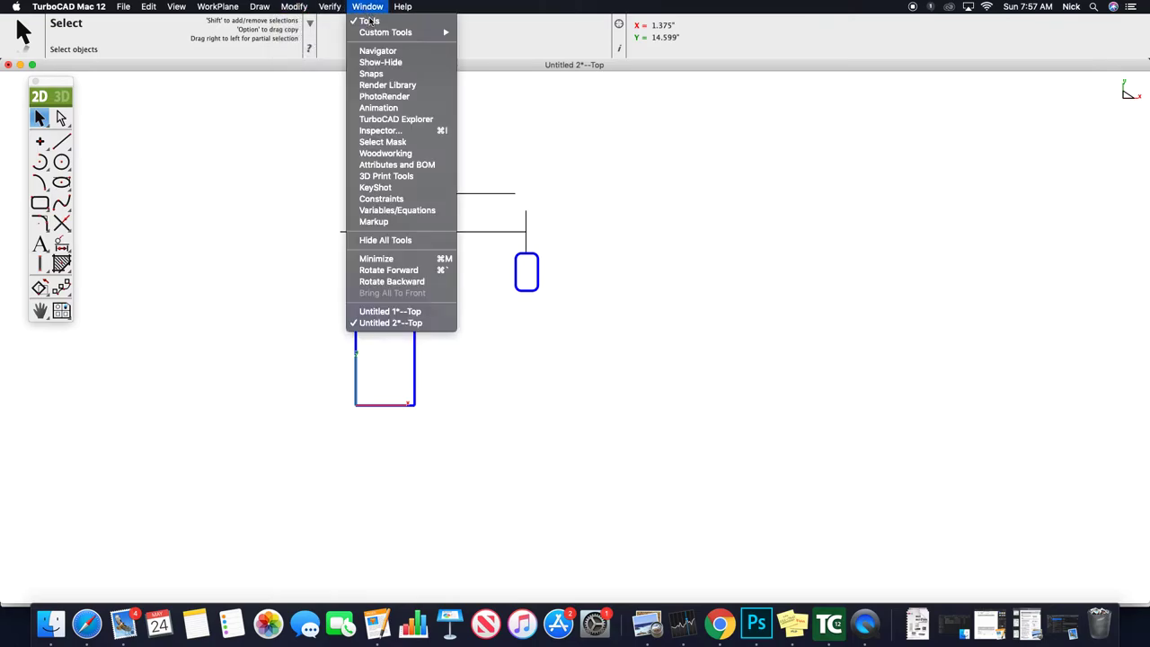
- Reopen TurboCAD Explorer from the Window menu and dock it at the right edge
left_click(416, 120)
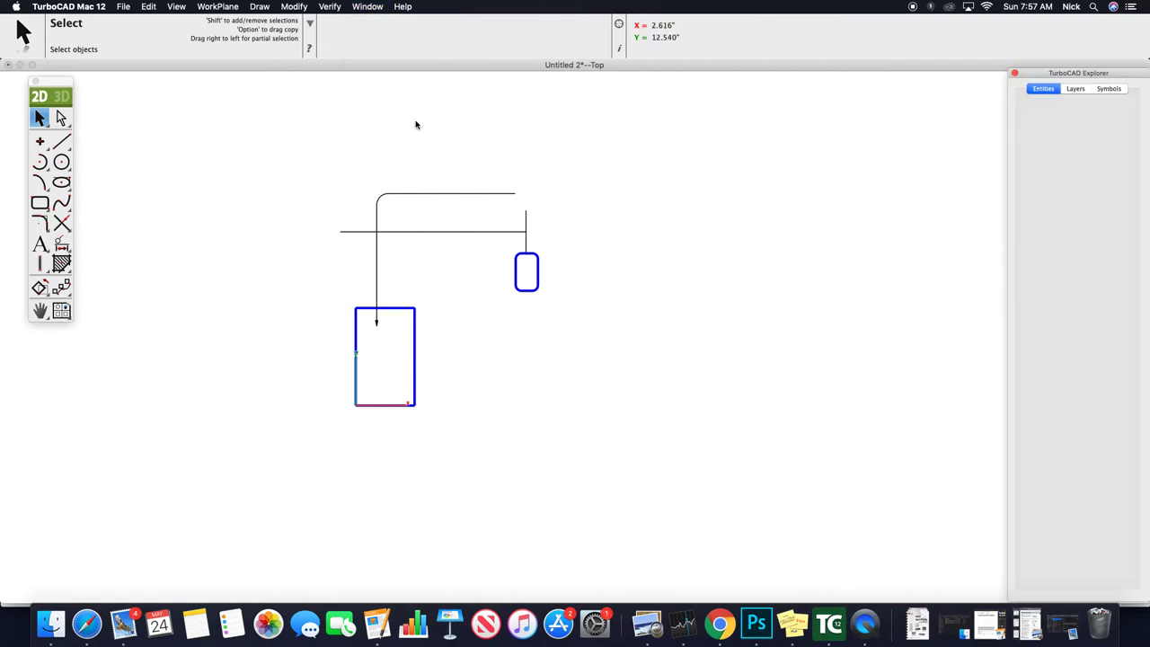
left_click_drag(1065, 80, 642, 81)
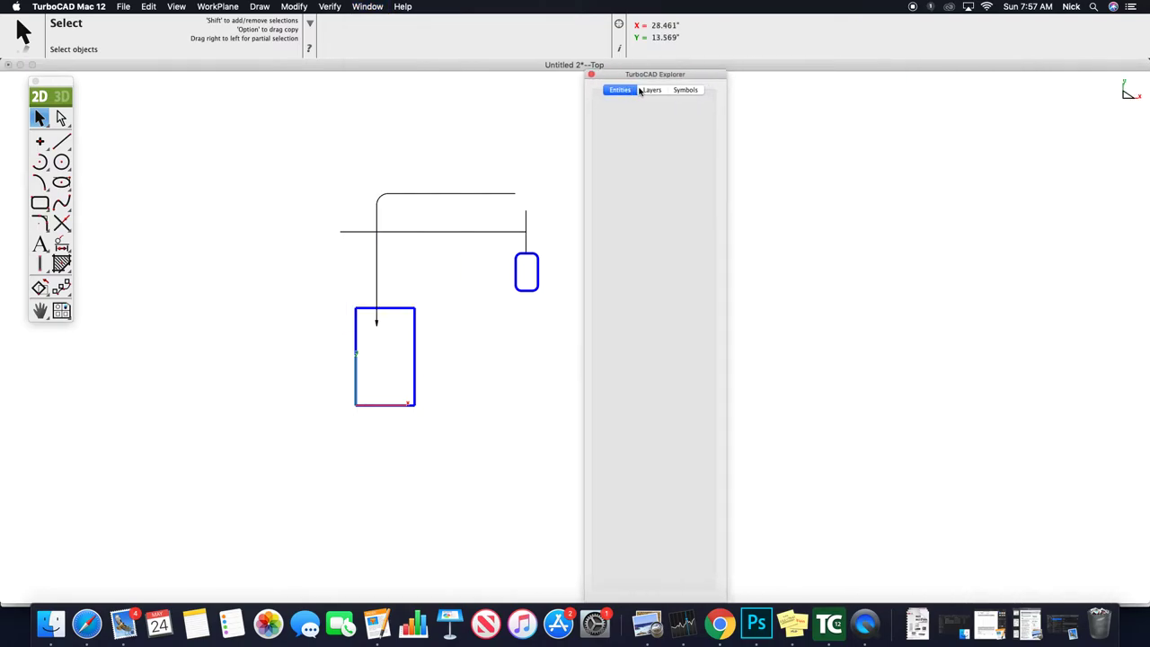
mouse_move(699, 602)
left_mouse_down()
mouse_move(731, 432)
mouse_move(695, 147)
mouse_move(708, 600)
left_mouse_up()
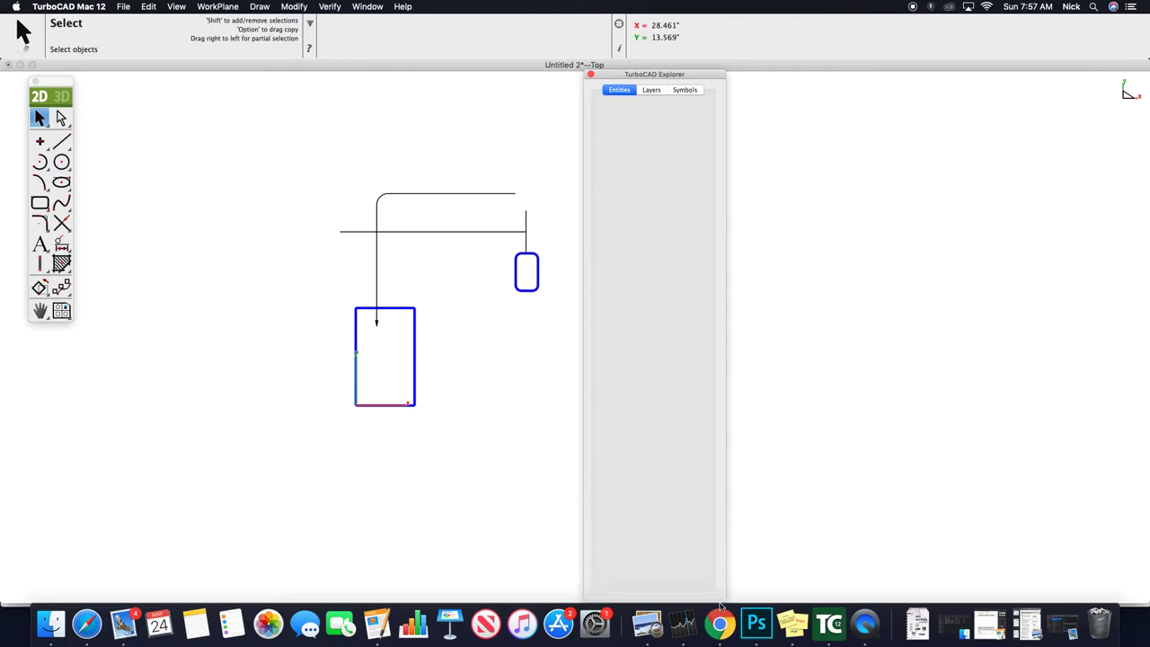
left_click_drag(659, 81, 1079, 75)
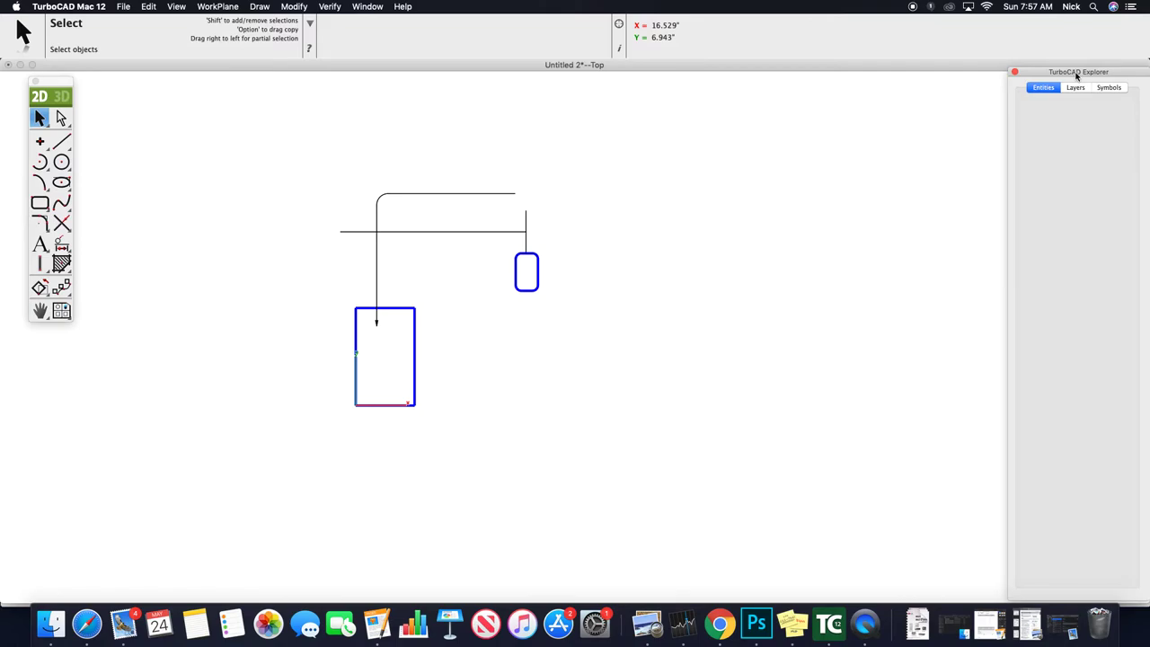
- In the Symbols tab, browse Mechanical › Hydraulic and Pneumatic › Regulators & Valves
left_click(1110, 88)
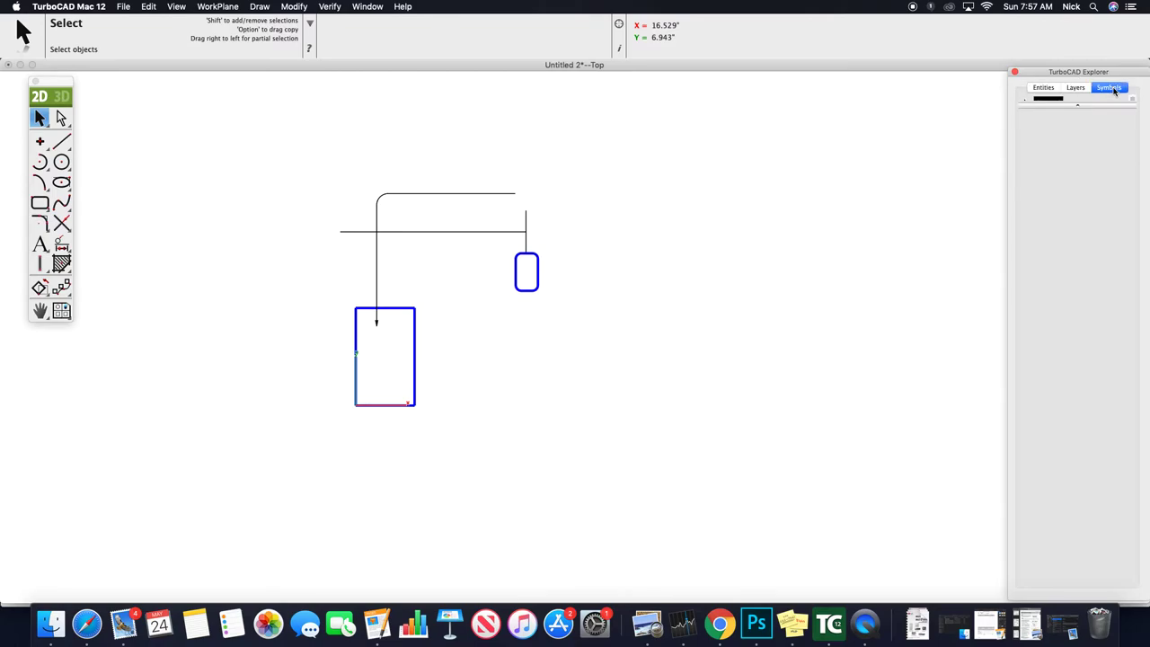
left_click_drag(1079, 105, 1081, 320)
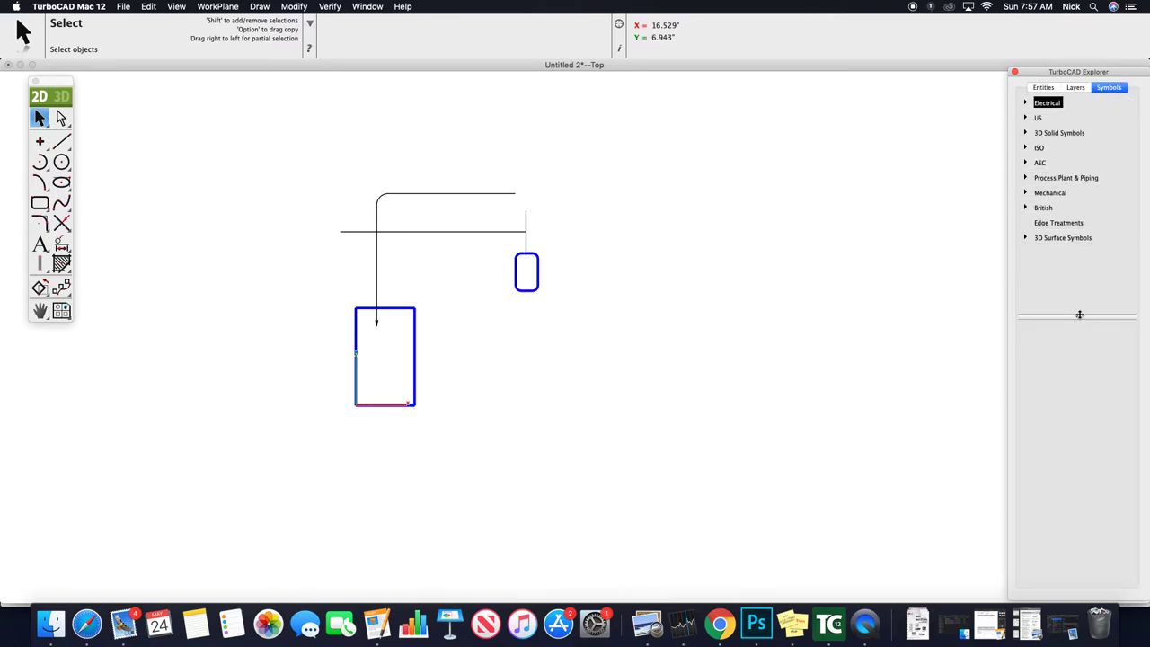
left_click(1027, 105)
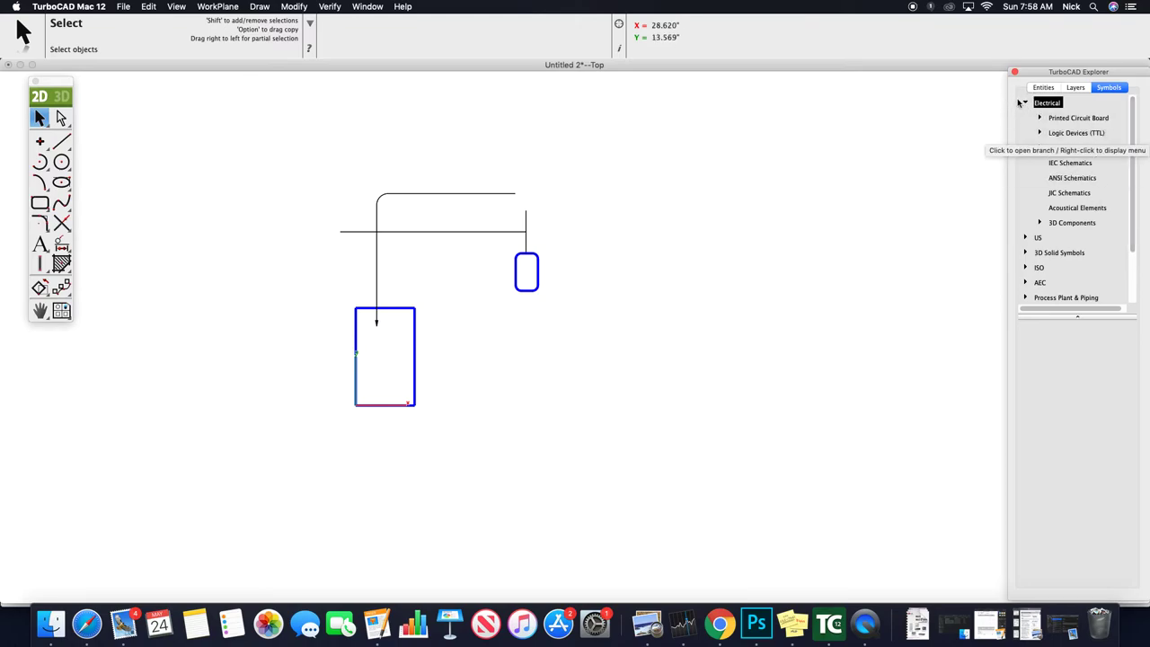
left_click(1027, 102)
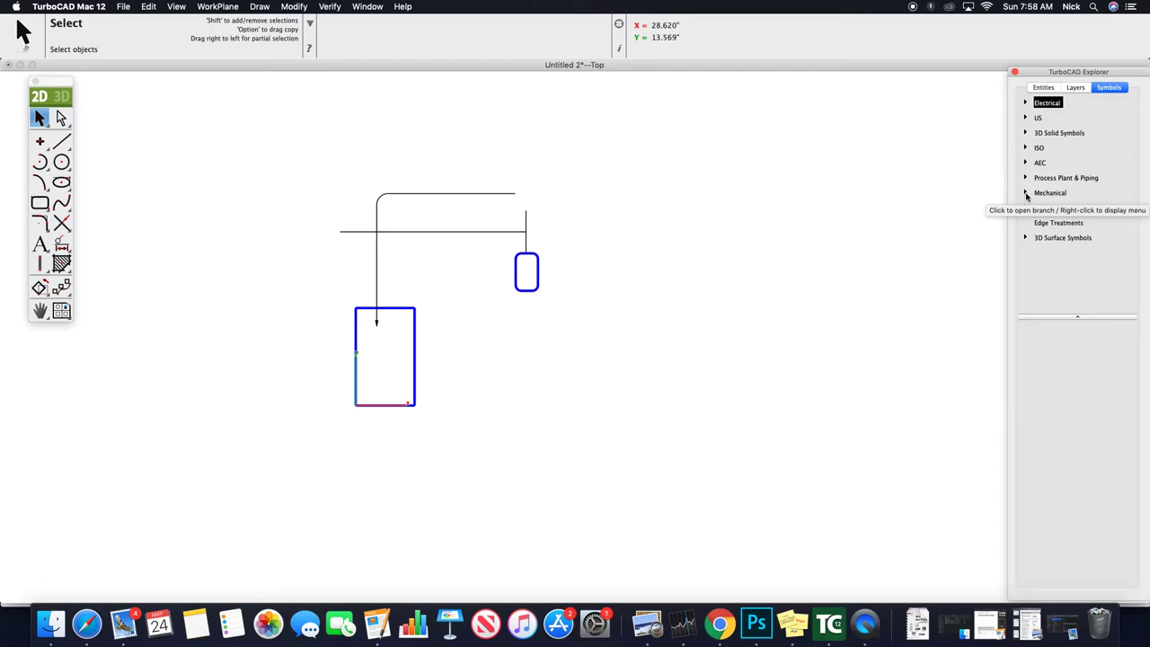
left_click(1026, 193)
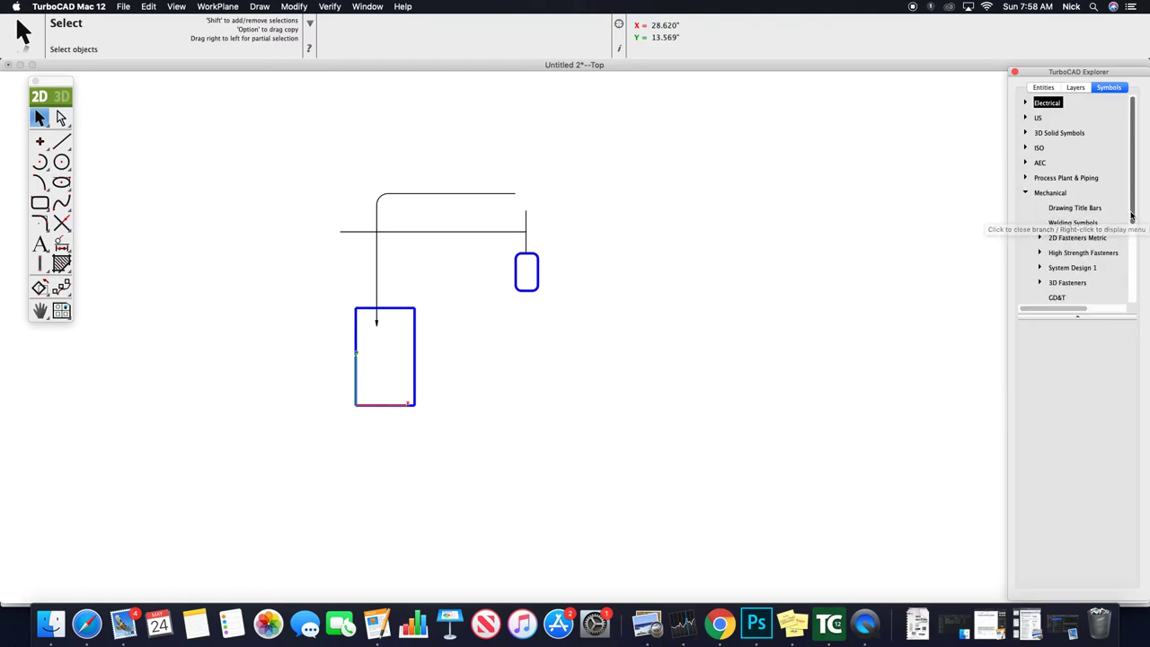
scroll(1131, 228, "down", 3)
scroll(1131, 227, "down", 4)
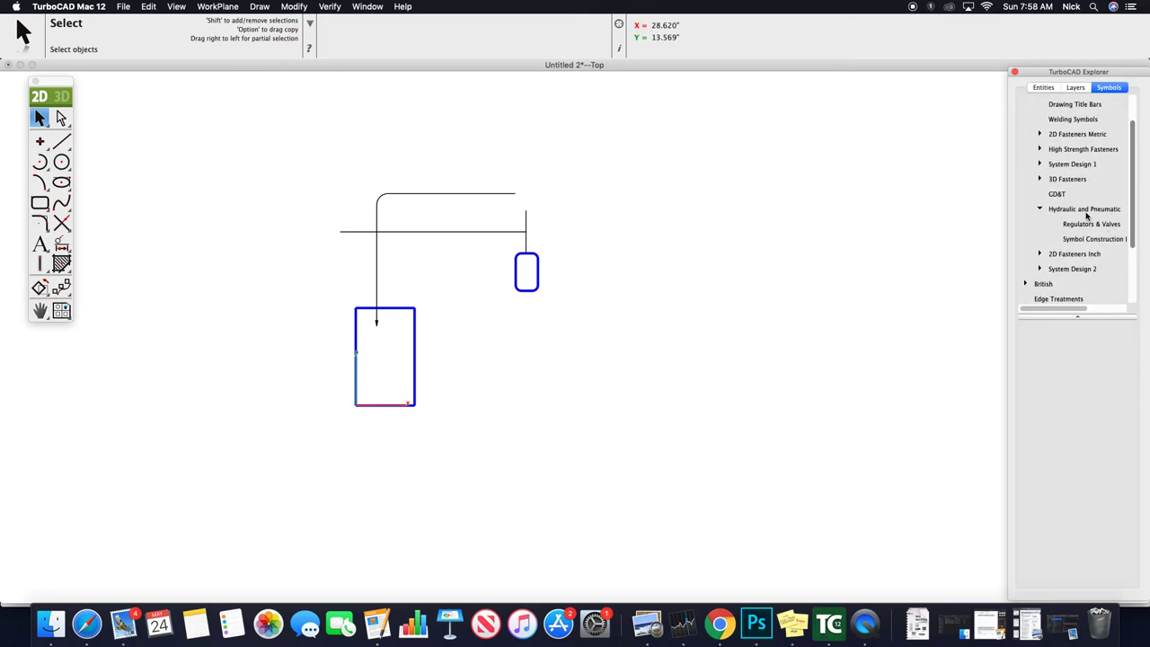
left_click(1093, 224)
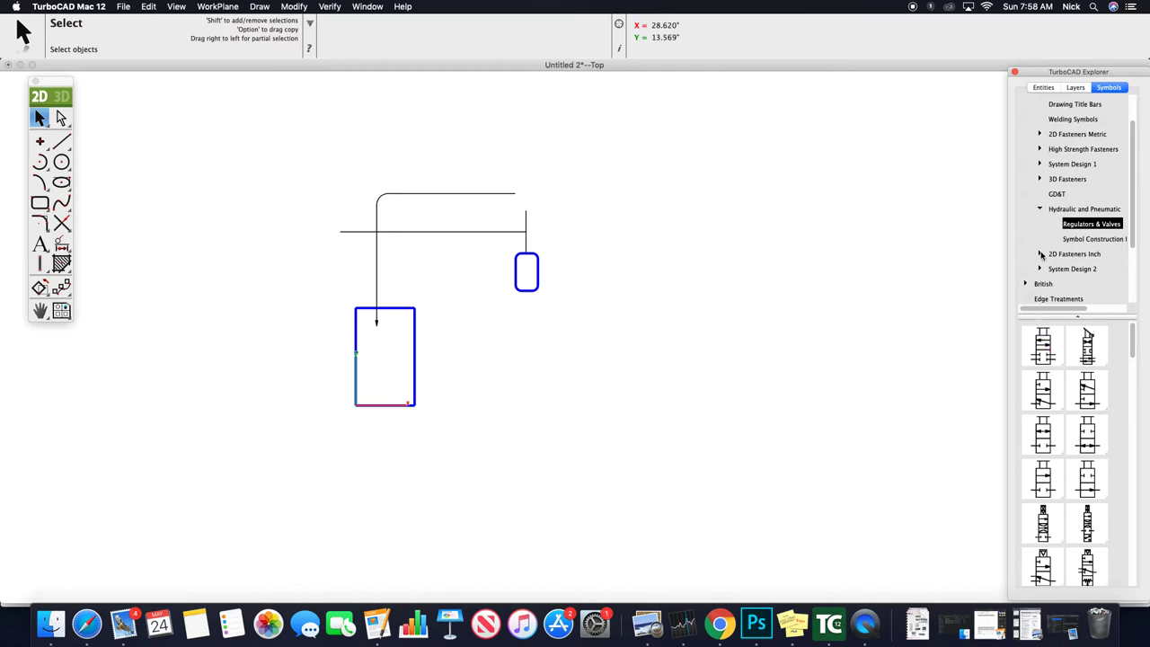
left_click(1039, 210)
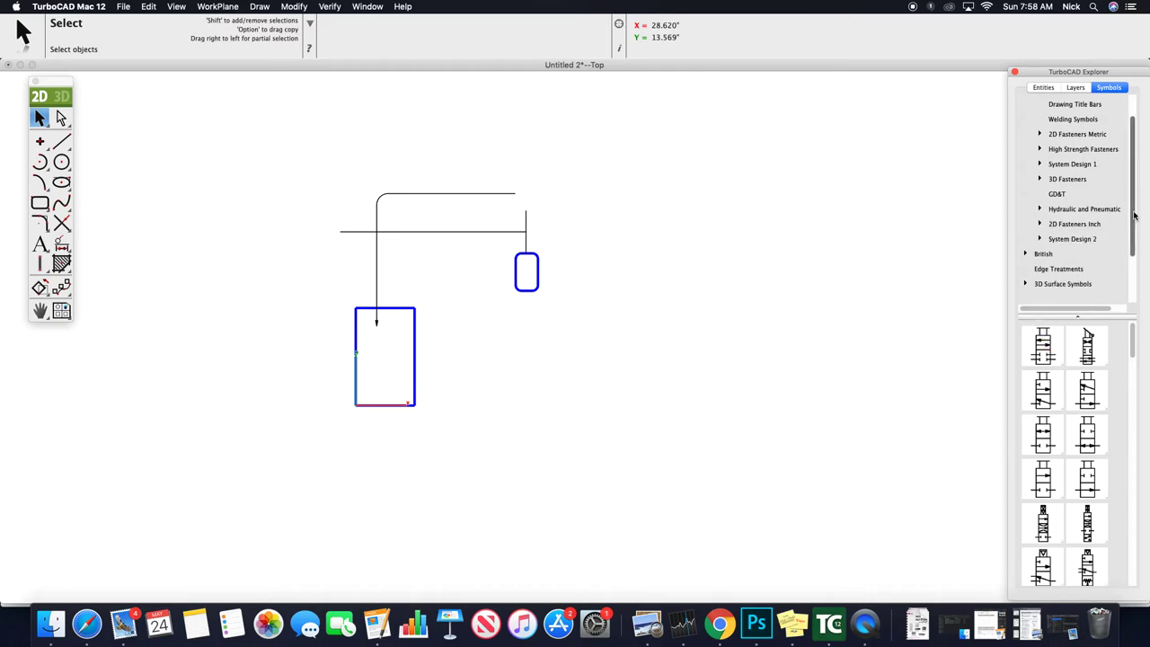
scroll(1134, 207, "up", 3)
scroll(1133, 207, "up", 1)
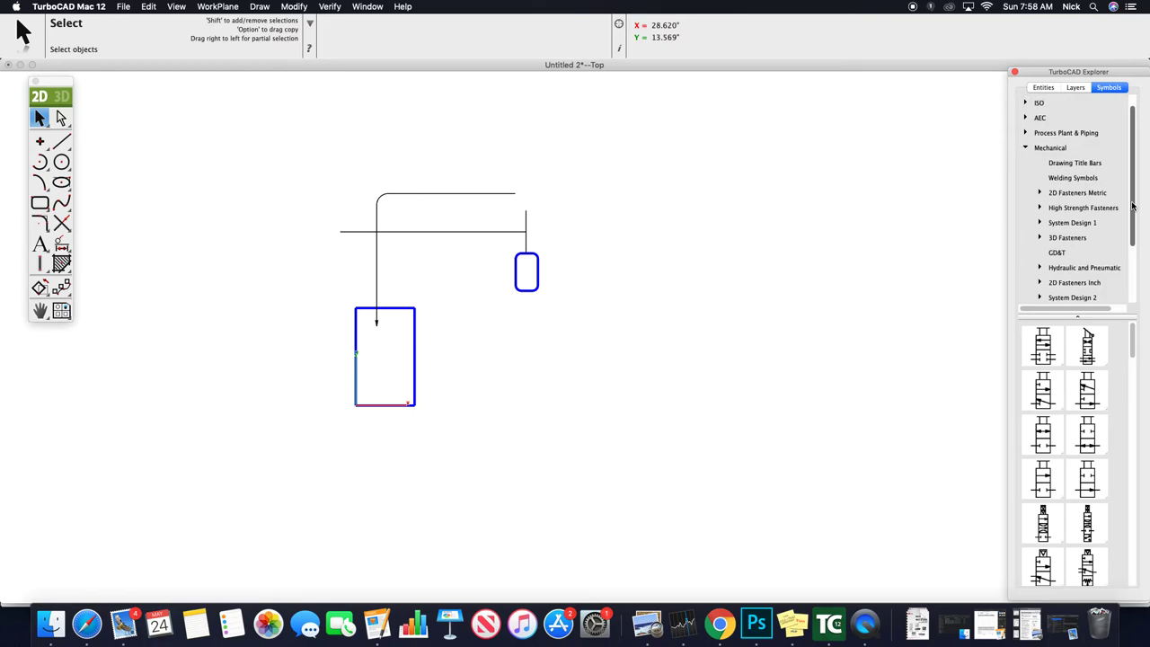
scroll(1134, 207, "down", 1)
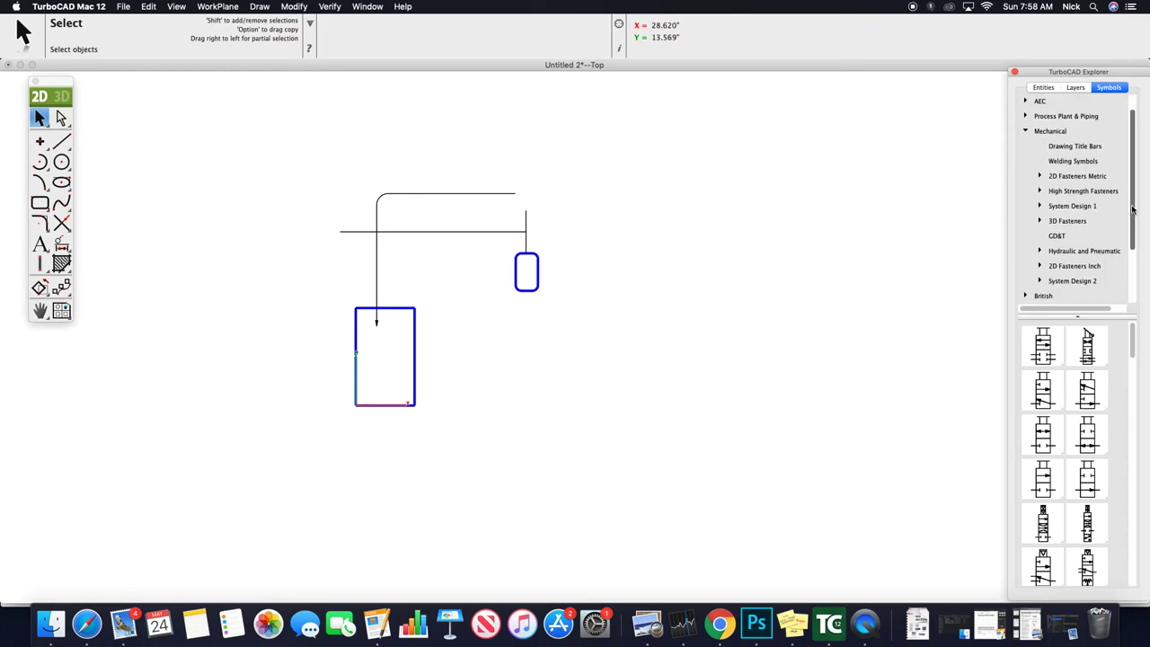
scroll(1134, 209, "down", 3)
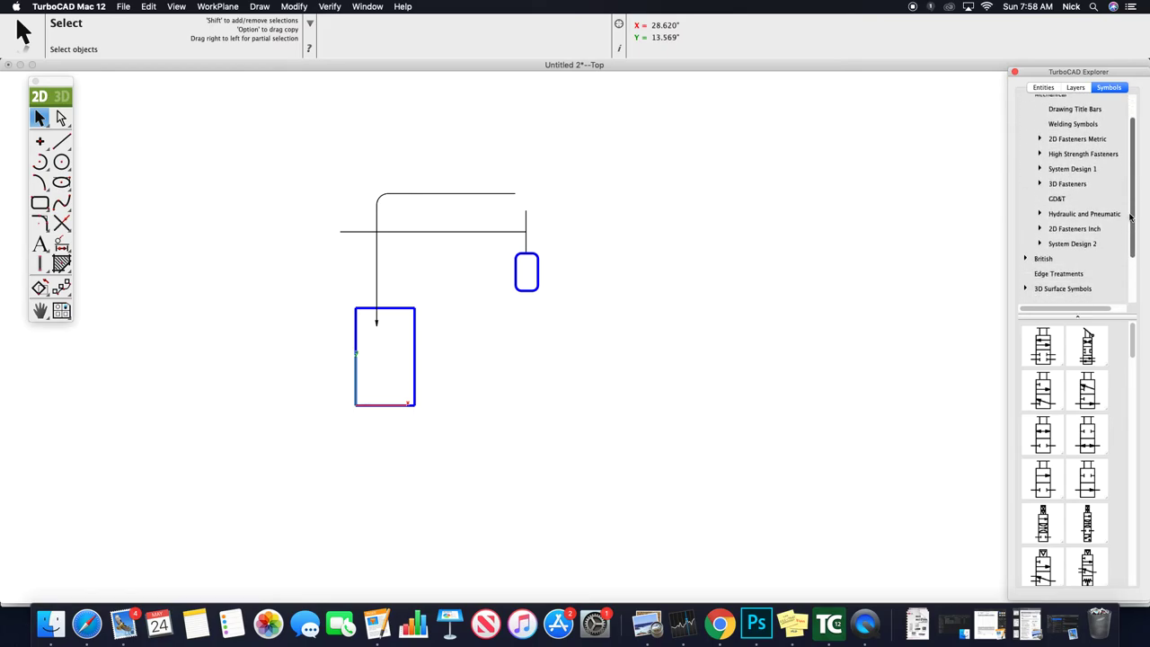
left_click_drag(1131, 216, 1130, 223)
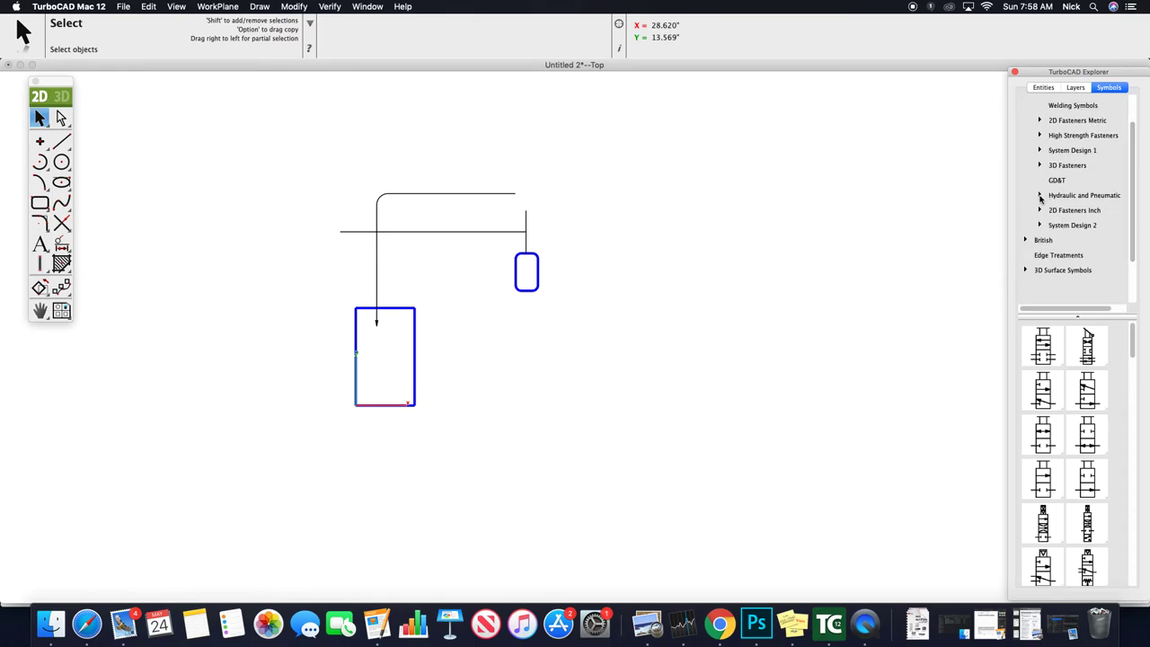
left_click(1040, 195)
left_click(1052, 208)
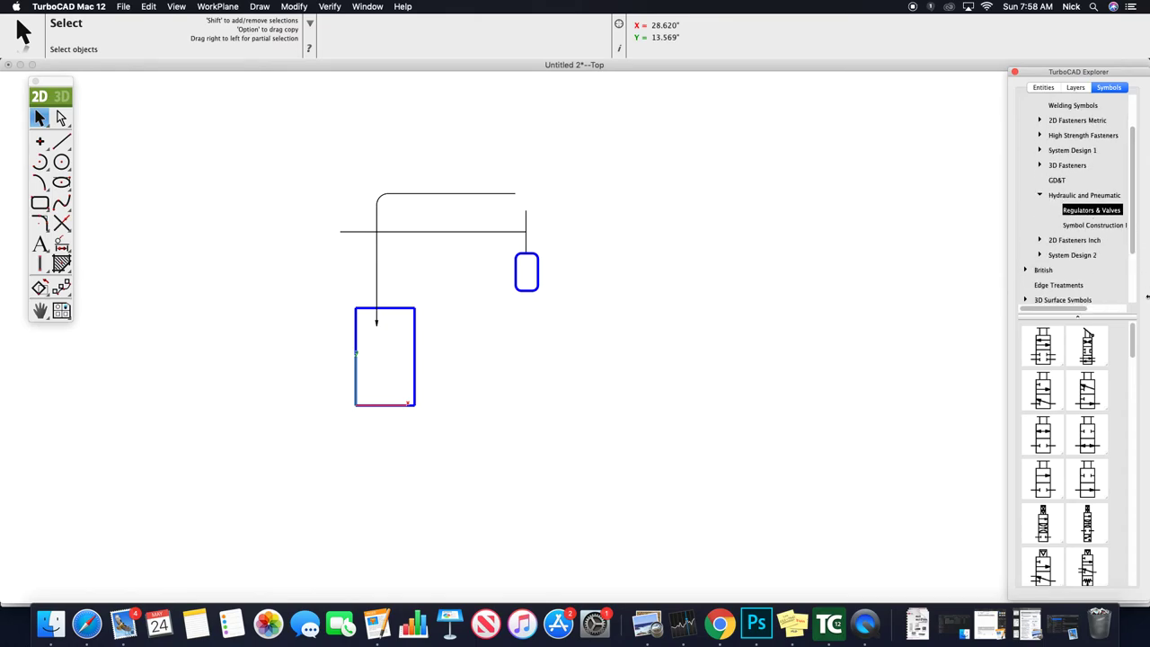
scroll(1132, 355, "down", 5)
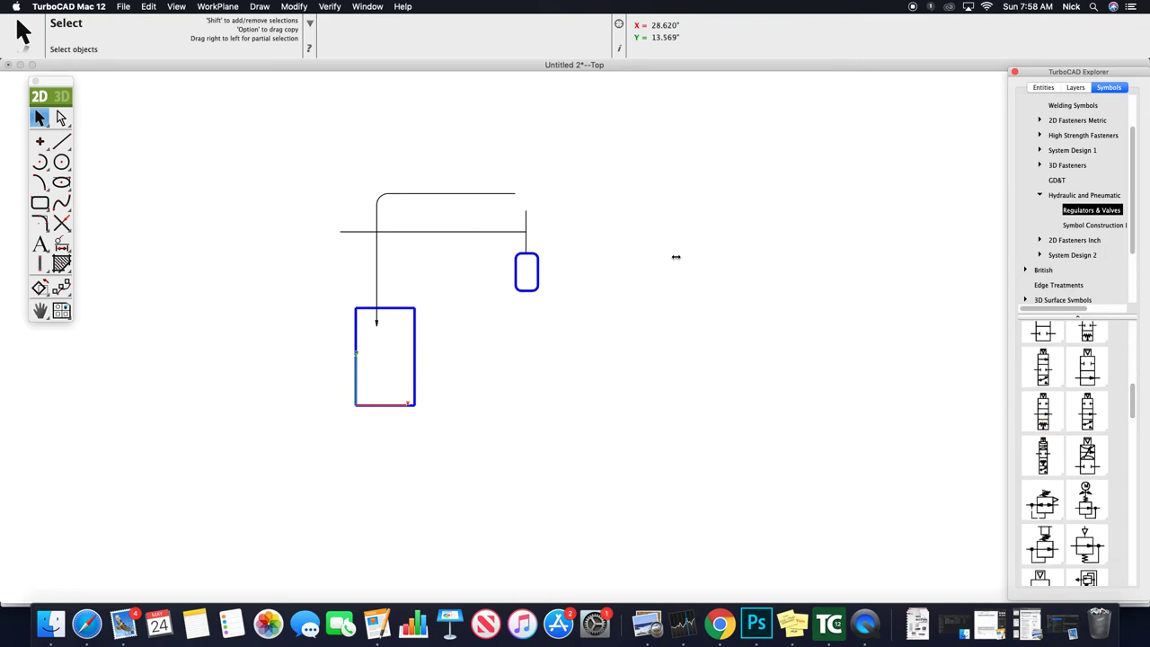
- Drop the PVMN01 valve onto the canvas and snap it to the vertical line's top endpoint
left_click_drag(676, 257, 657, 257)
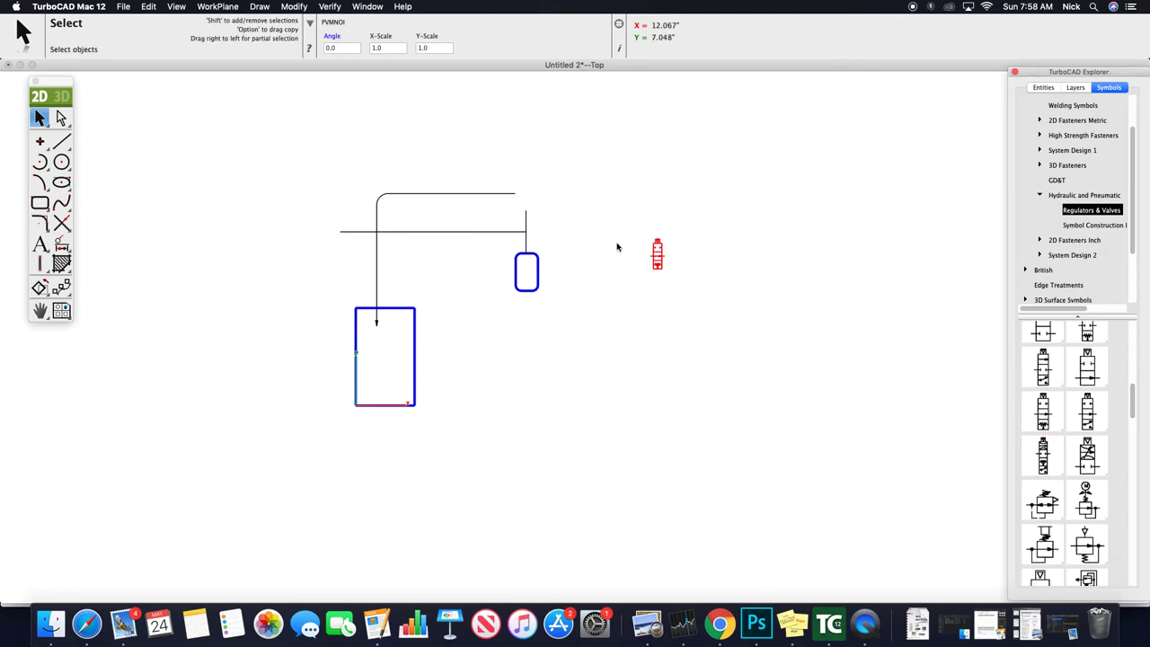
left_click(176, 115)
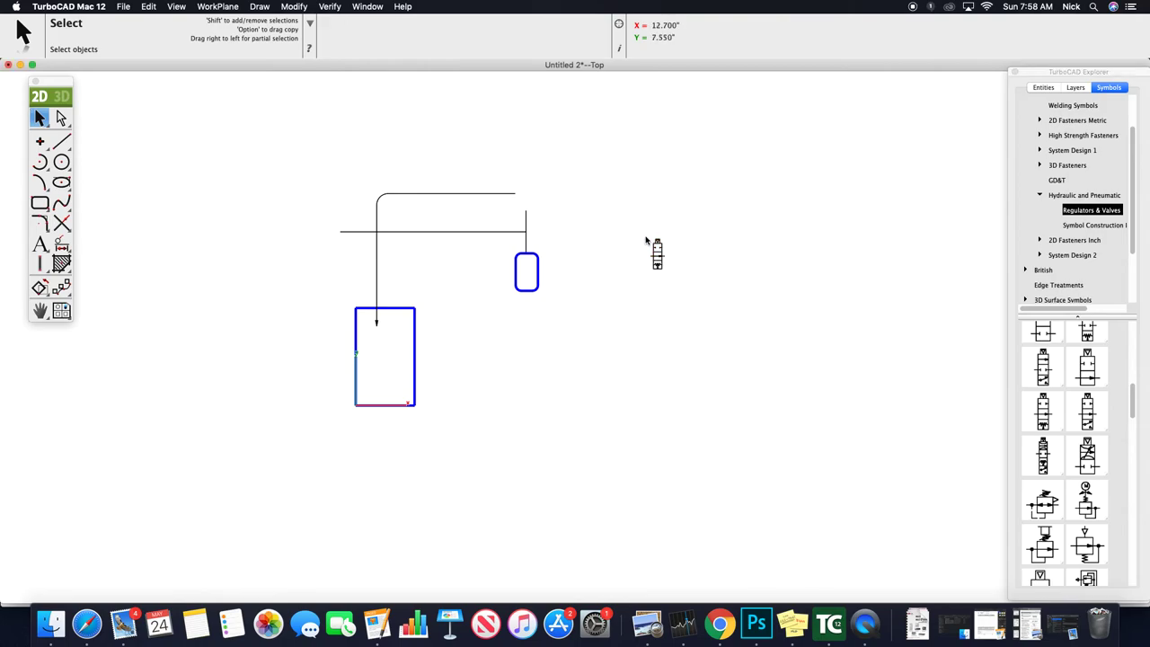
left_click(653, 248)
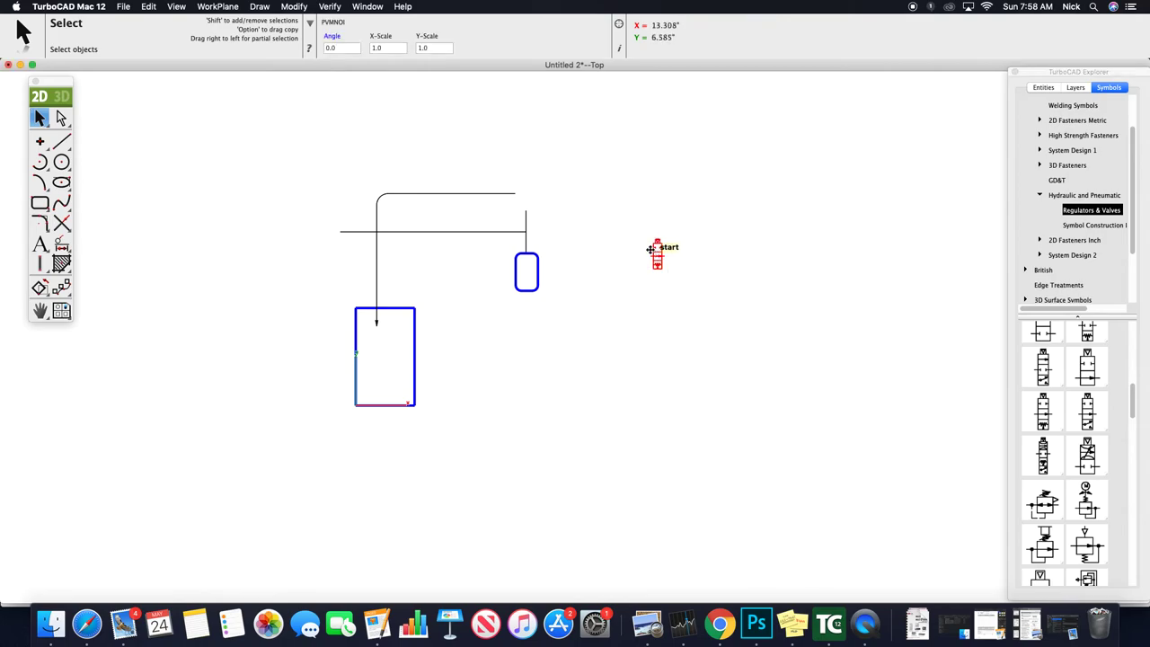
mouse_move(650, 250)
left_mouse_down()
mouse_move(529, 176)
mouse_move(526, 200)
left_mouse_up()
left_click(730, 281)
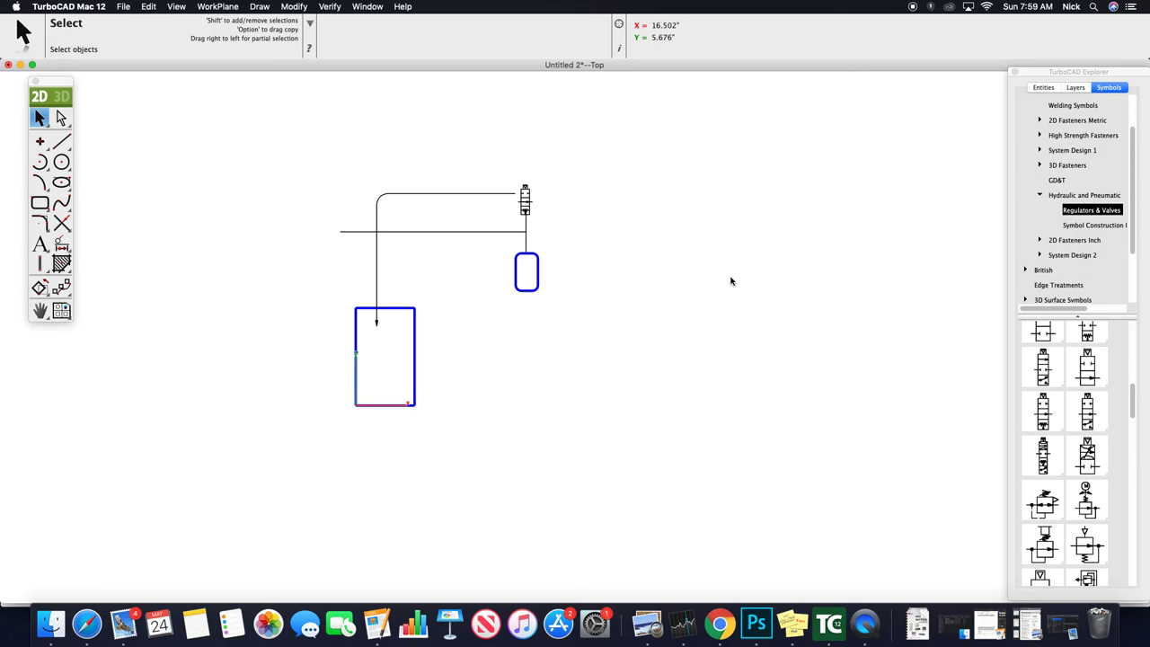
scroll(1053, 528, "down", 3)
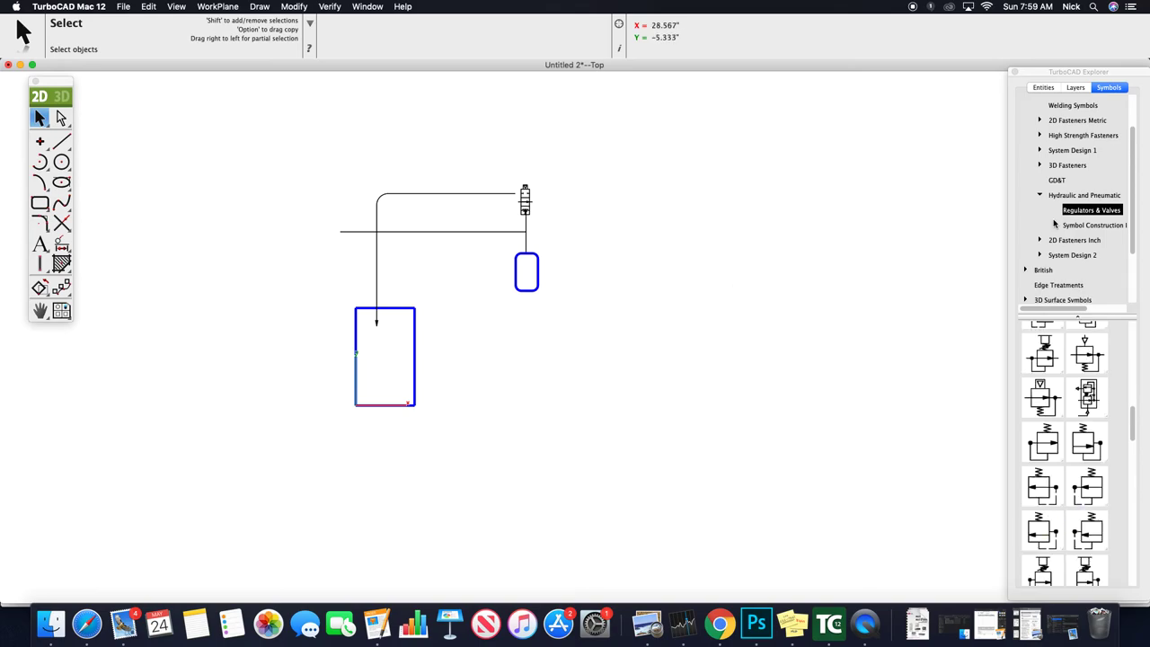
- Delete the PVMN01 valve symbol, confirming Yes in the Delete Object dialog
double_click(526, 196)
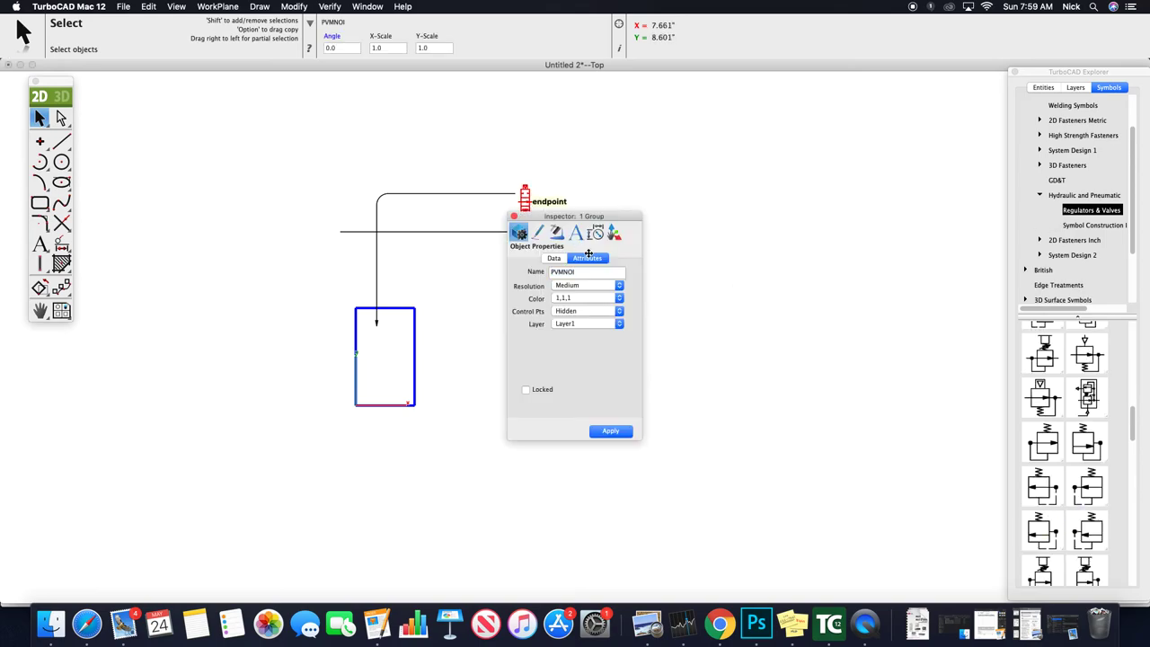
left_click(514, 218)
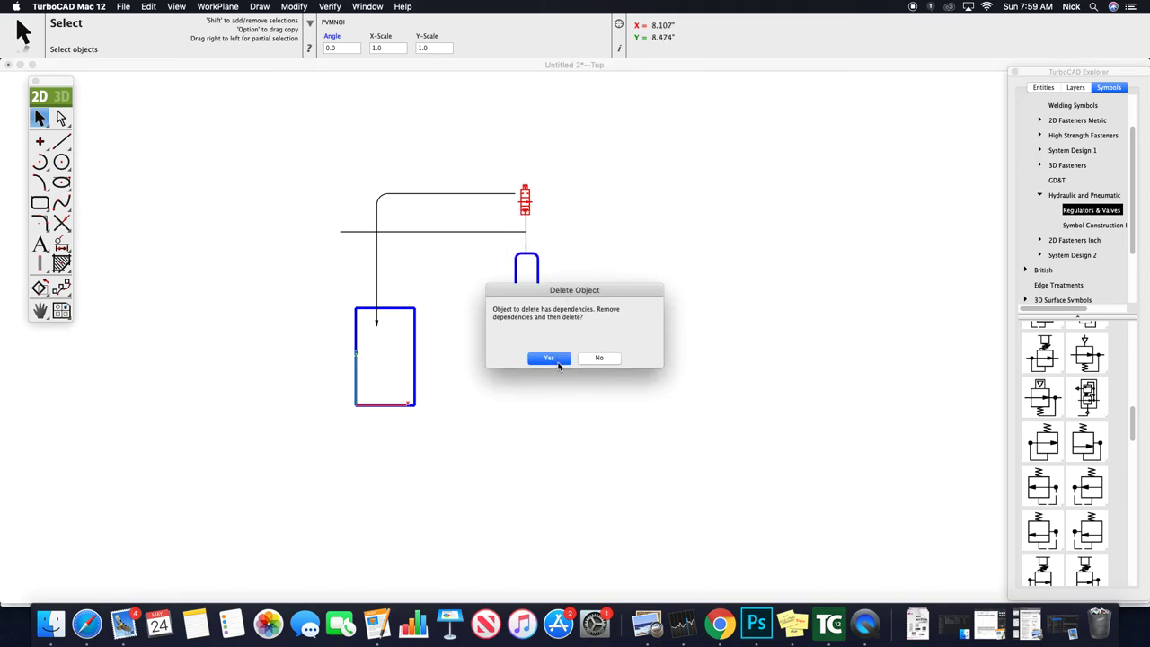
left_click(550, 358)
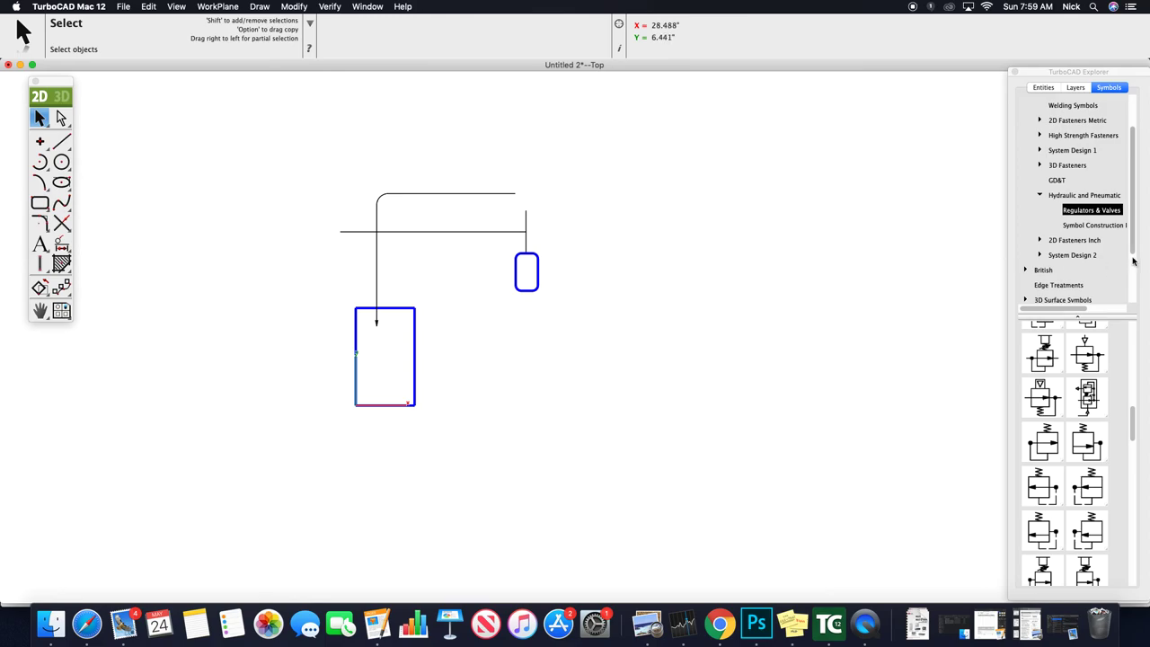
- Expand the Electrical category in the Symbols tree to reveal IEC, ANSI and JIC Schematics
scroll(1085, 174, "up", 5)
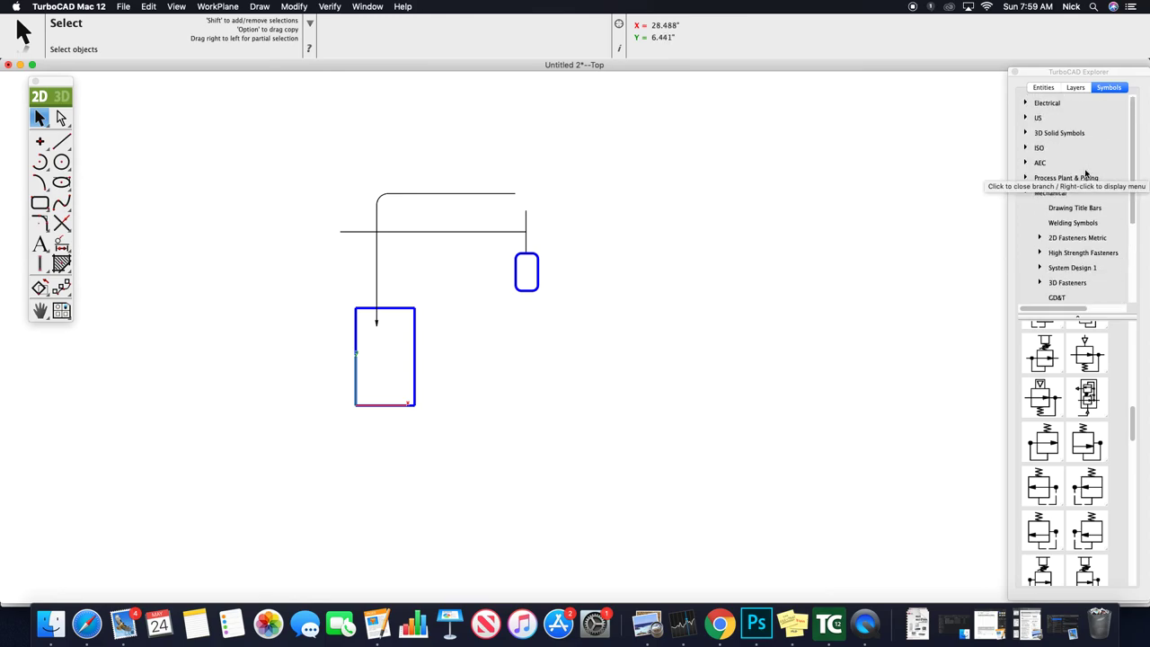
left_click(1026, 103)
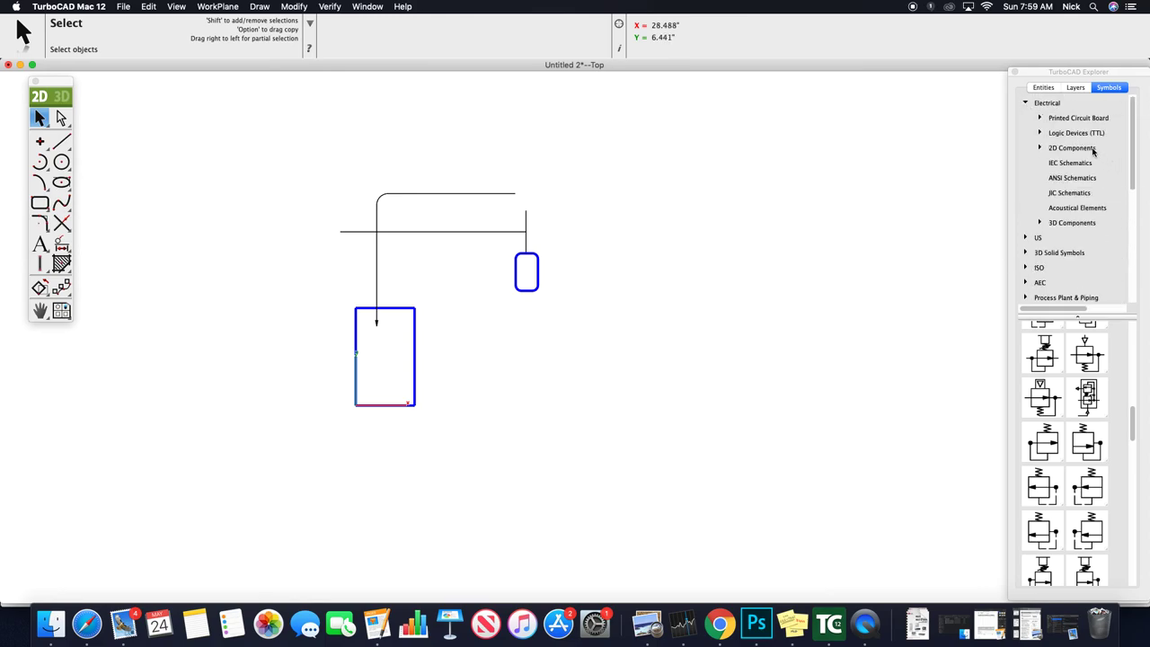